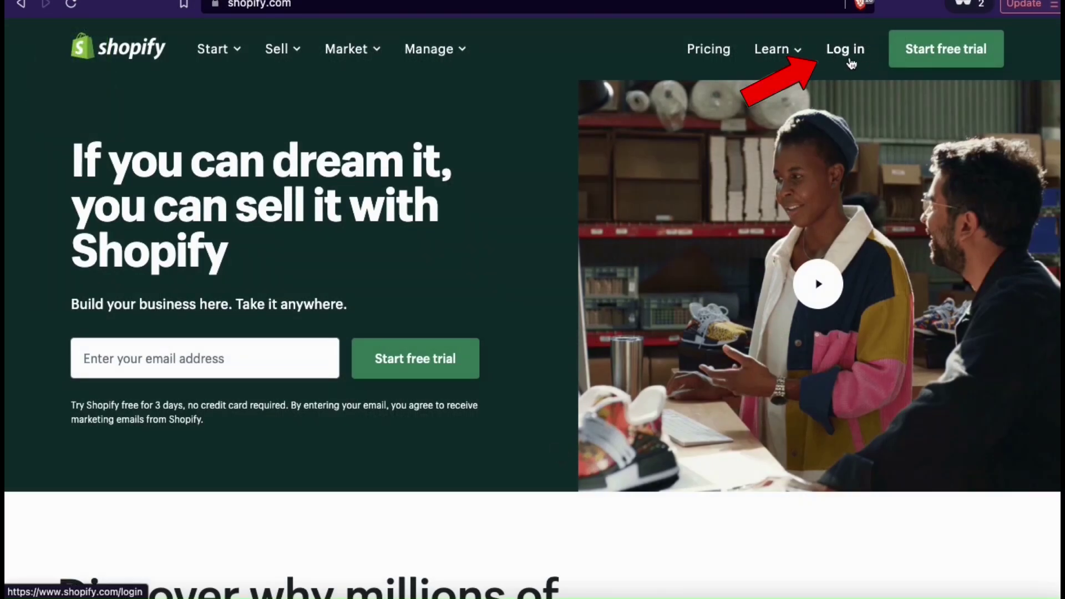
Log in to Shopify and reach the store's admin Home dashboard.
click(848, 59)
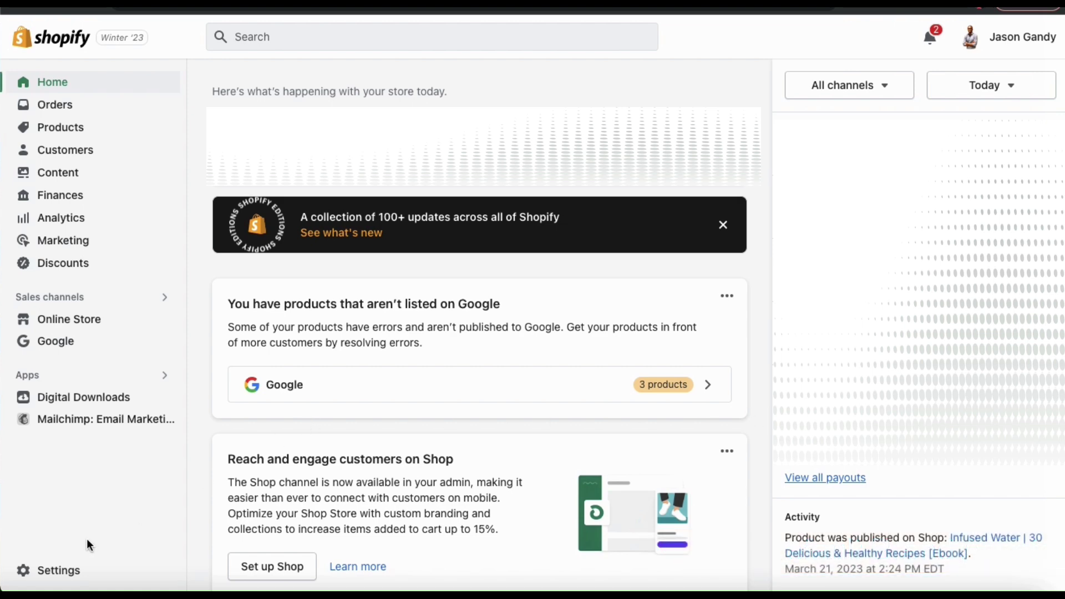
Go to the store Settings and open the Brand page.
click(58, 575)
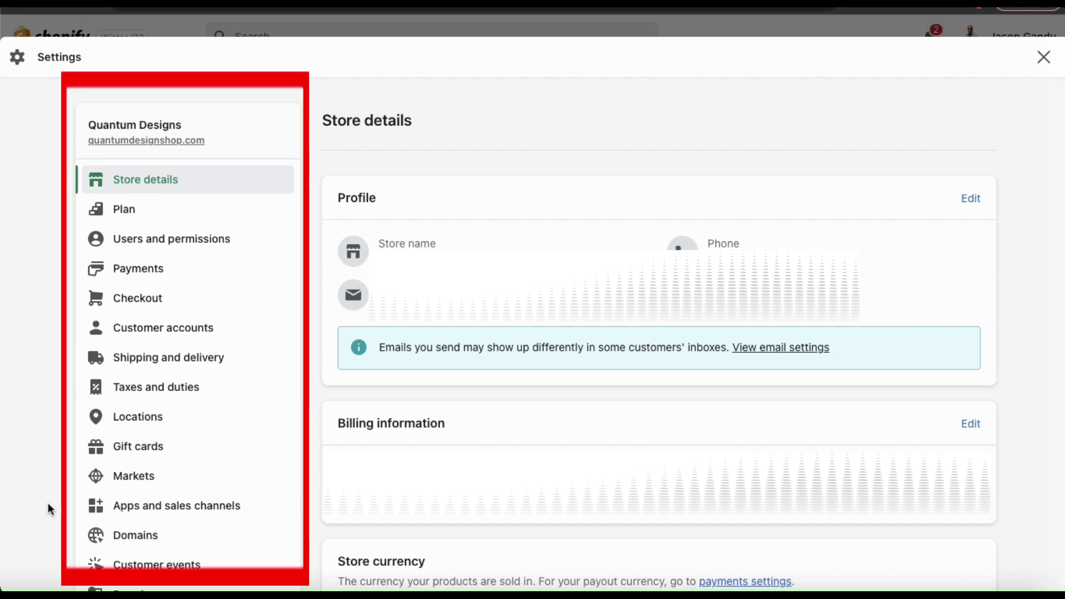
scroll(47, 503, down, 8)
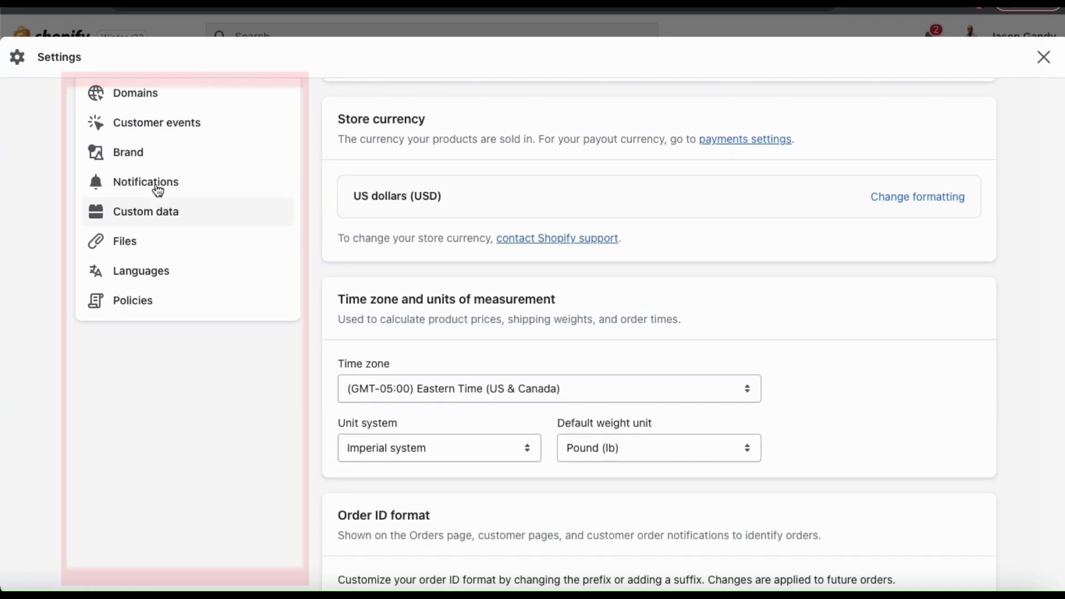
click(133, 164)
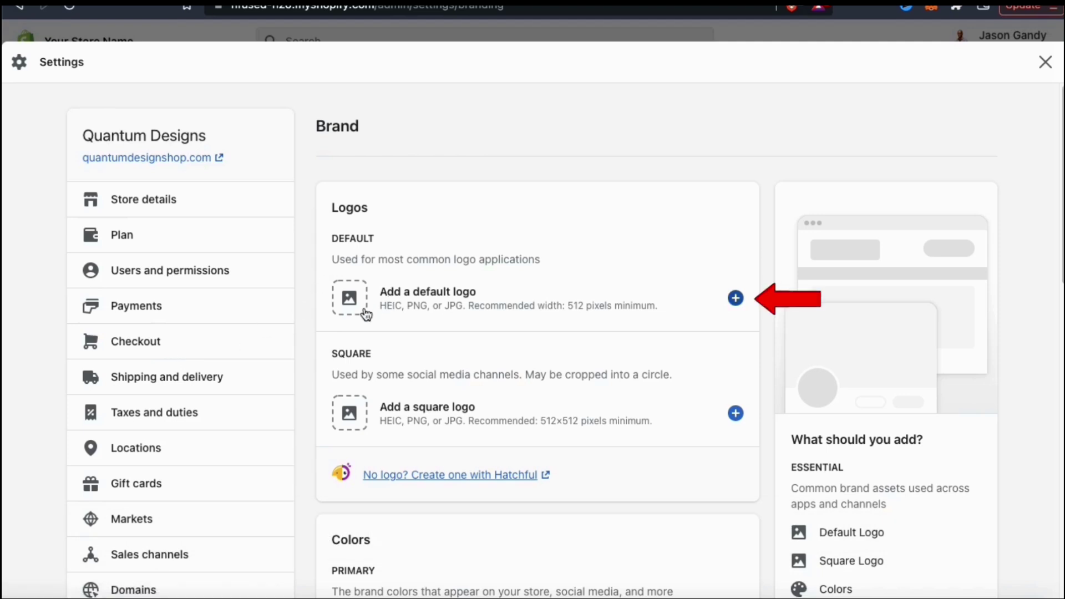
Upload QD LOGO.png from the QD Graphics folder as the store's default logo.
click(737, 303)
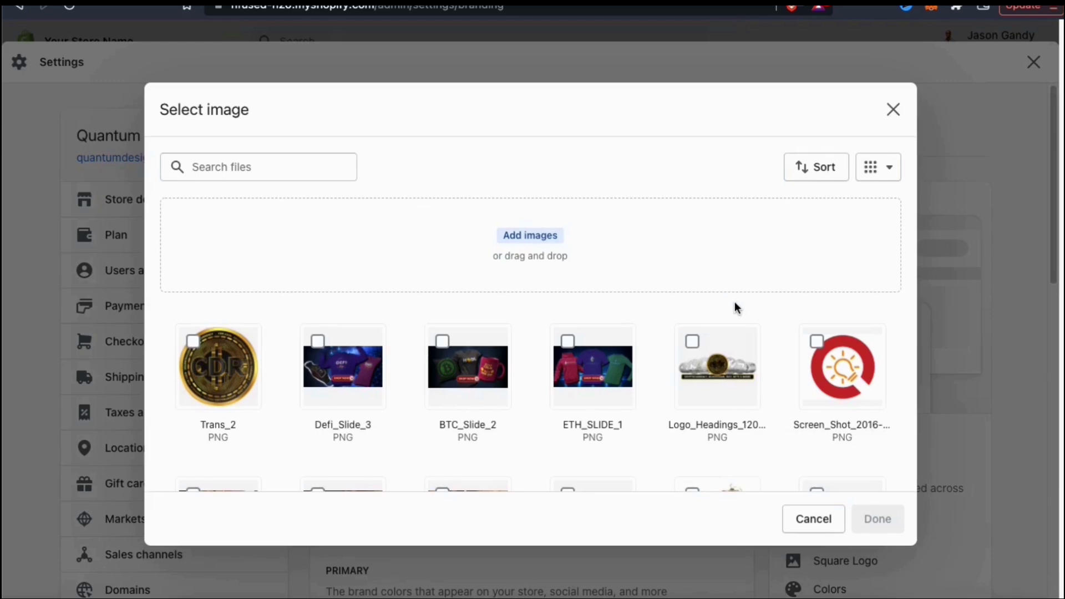
click(537, 238)
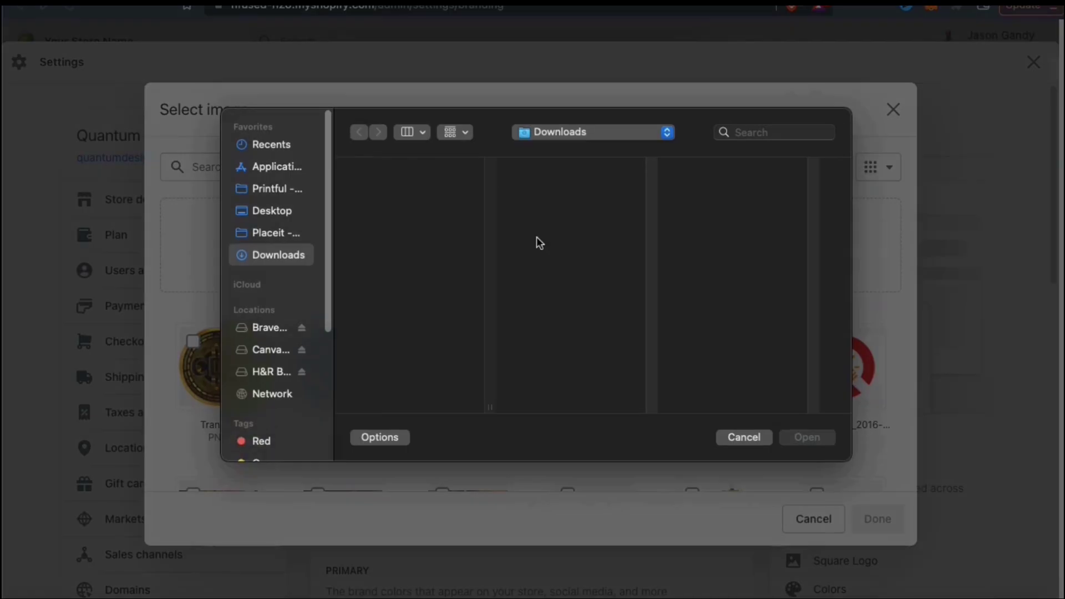
click(567, 135)
click(568, 247)
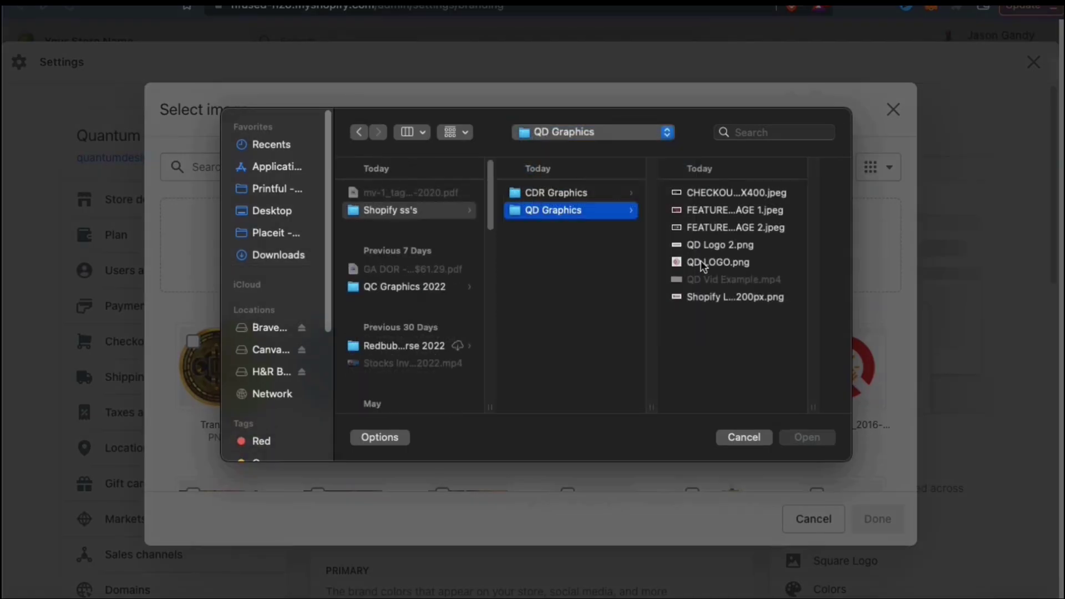
double_click(704, 262)
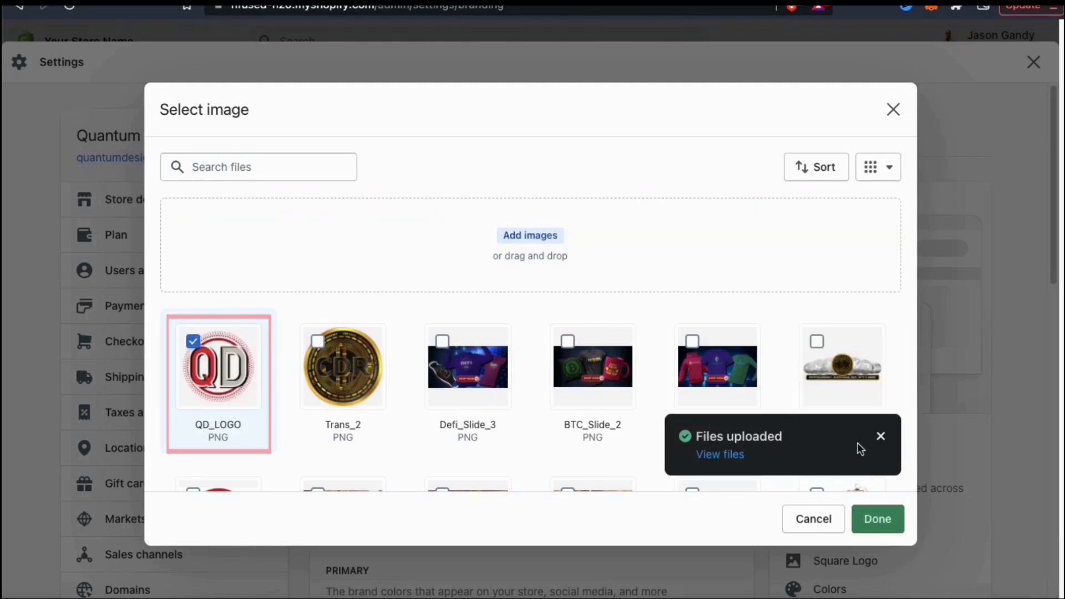
click(875, 528)
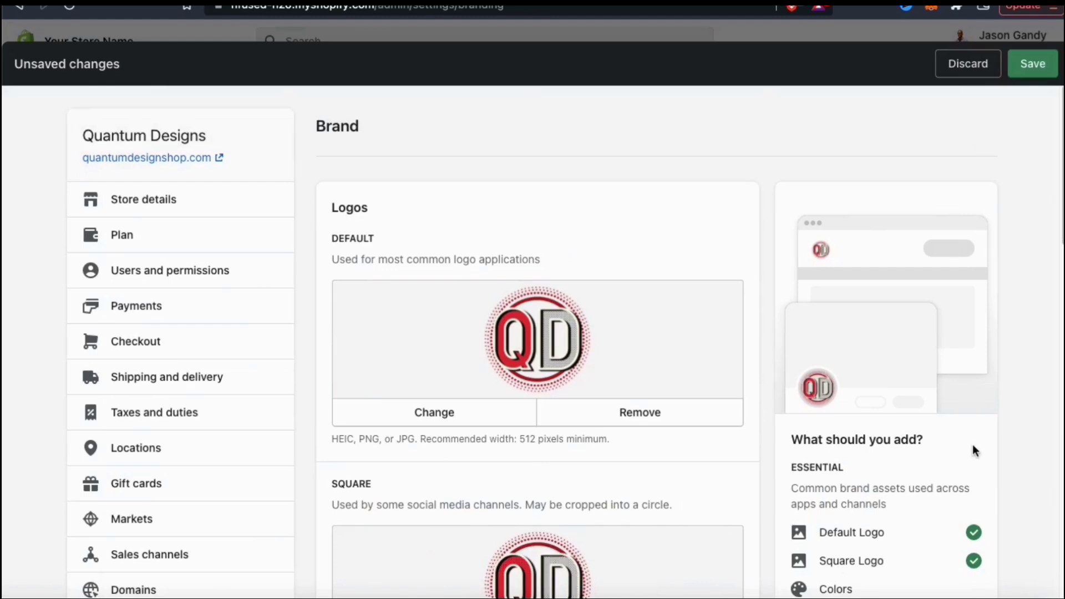
Set the brand primary colour to grey #838181 and secondary colour to red #ff3d3d.
scroll(1034, 421, down, 3)
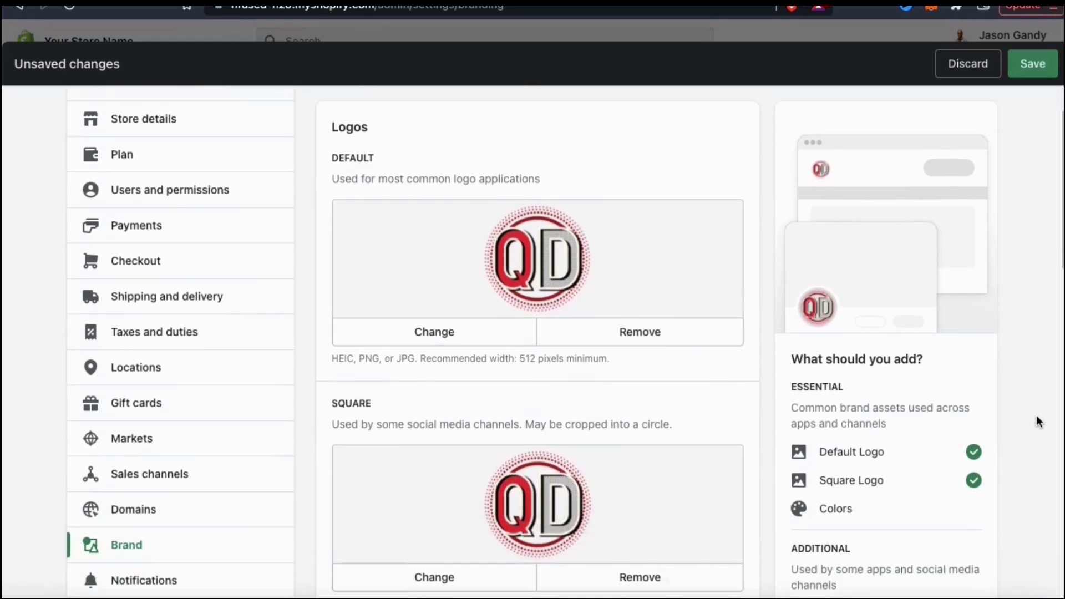
scroll(1040, 422, down, 3)
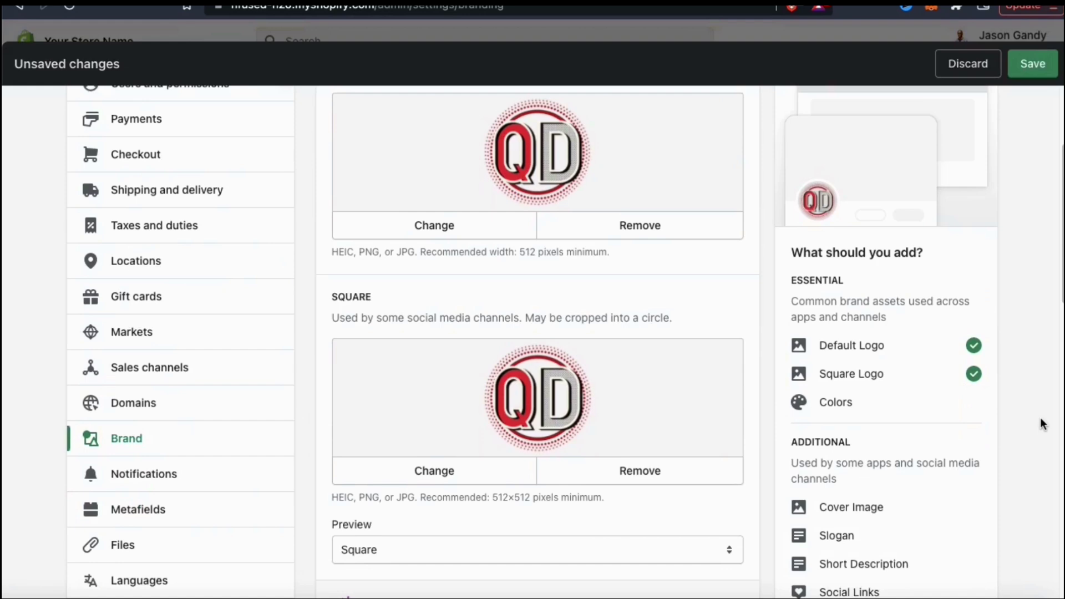
scroll(1040, 417, down, 10)
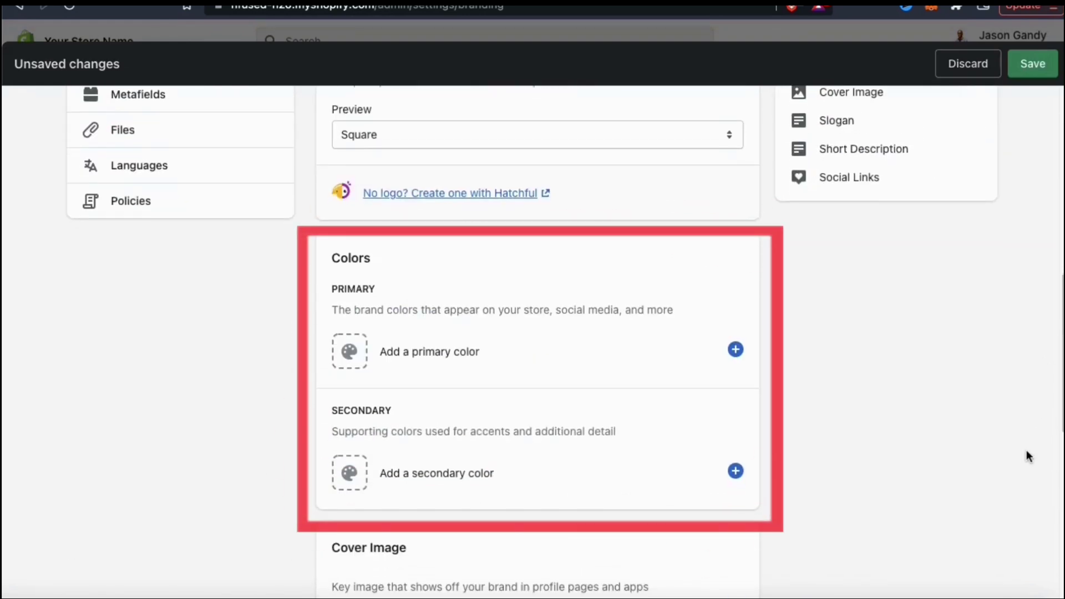
click(431, 349)
click(269, 444)
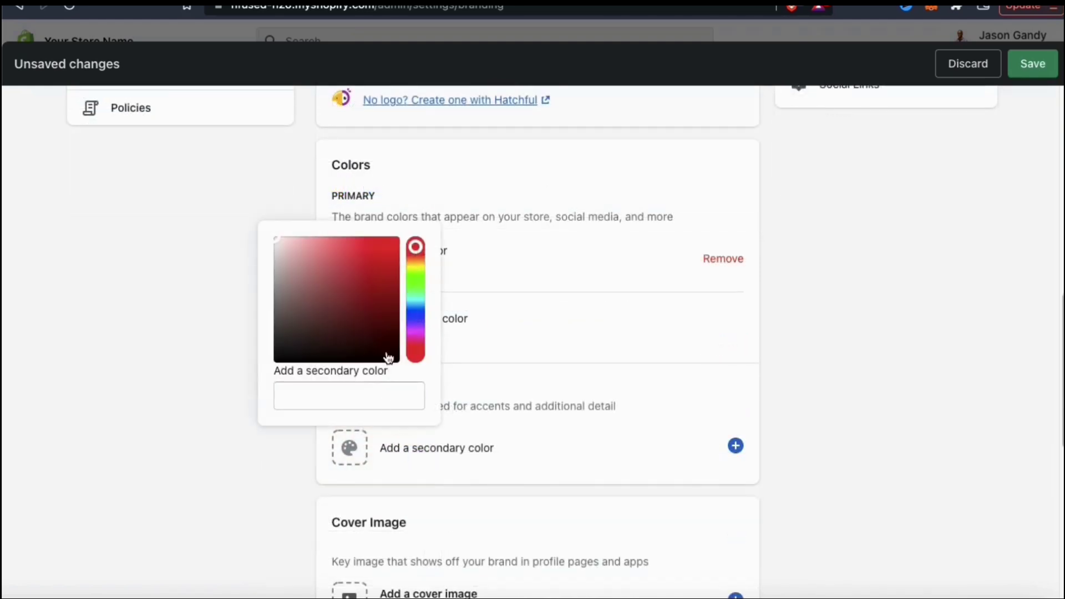
mouse_move(373, 239)
mouse_down()
mouse_move(353, 230)
mouse_move(369, 232)
mouse_up()
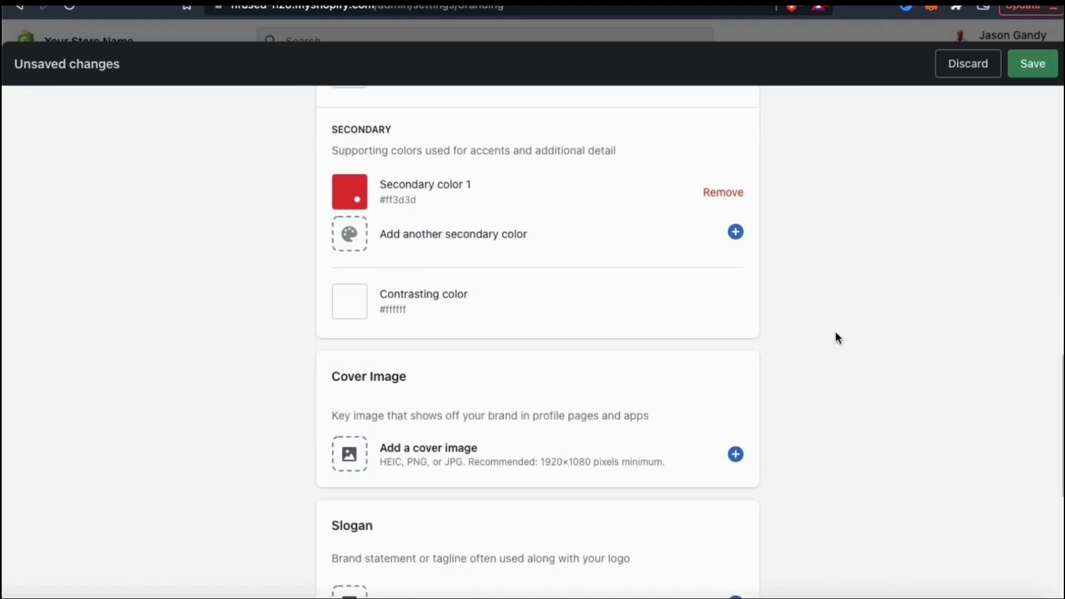
scroll(835, 333, down, 1)
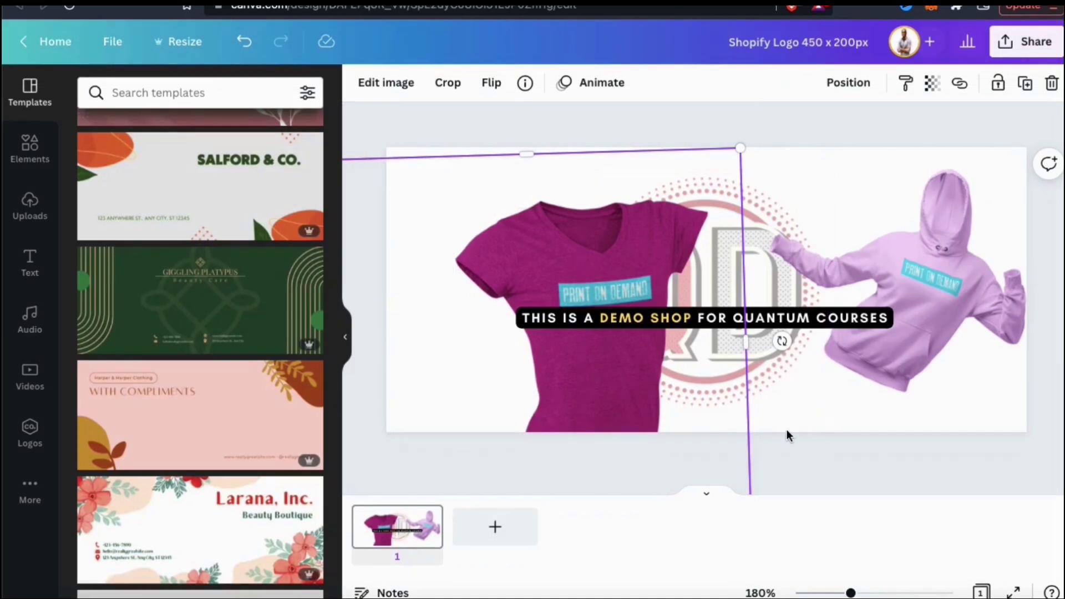
In Canva, tilt and shrink the T-shirt, then add and enlarge the Quantum Designs image.
drag(784, 337, 761, 275)
drag(791, 468, 660, 401)
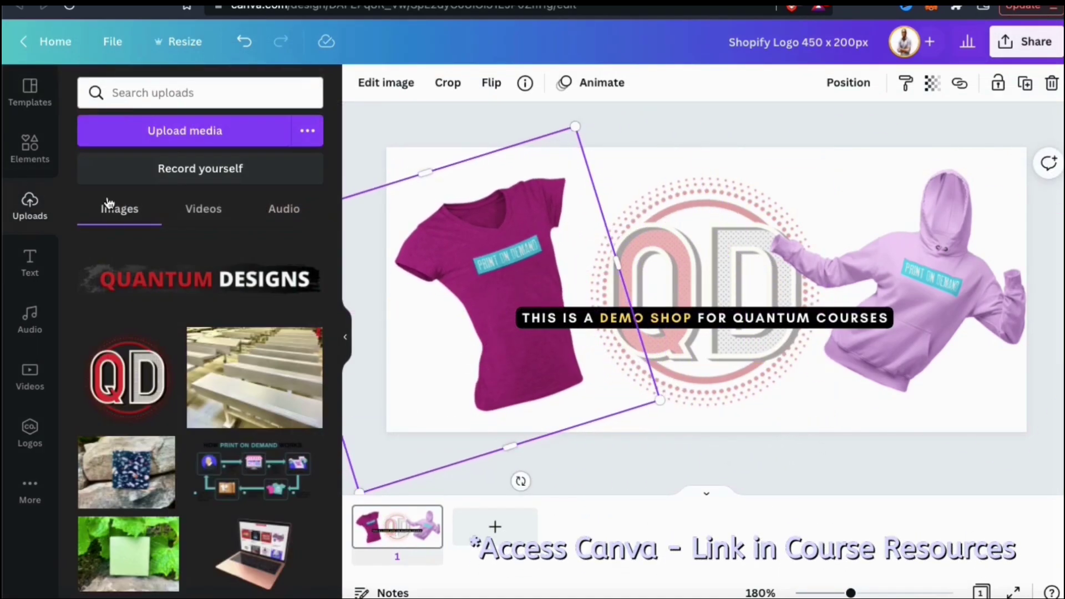
click(200, 279)
drag(503, 227, 438, 192)
drag(660, 273, 692, 278)
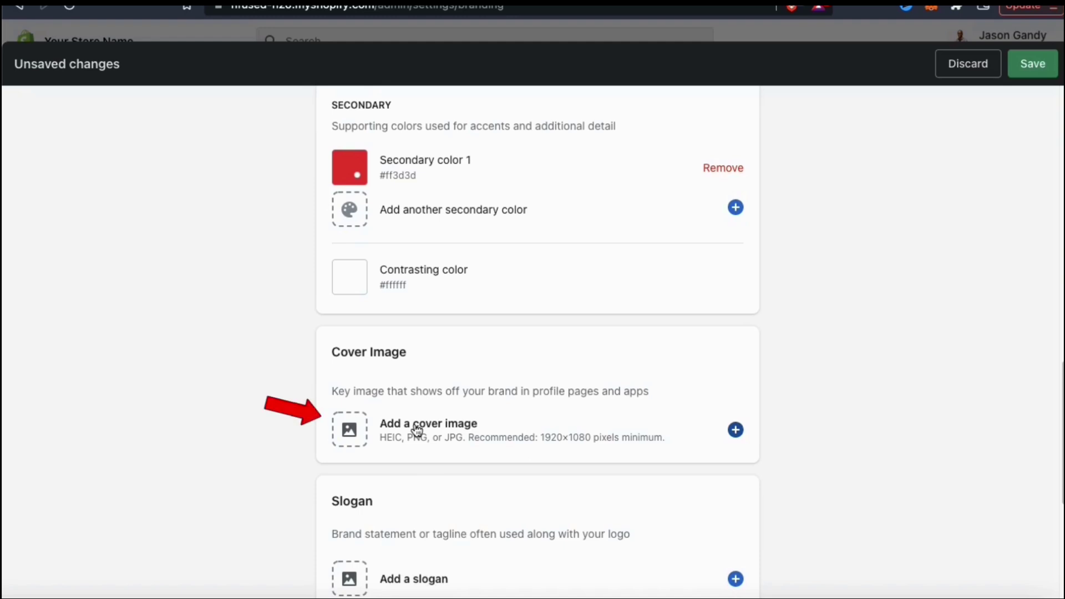
Upload the Teespring Banners file from QD Graphics as the brand cover image.
click(416, 430)
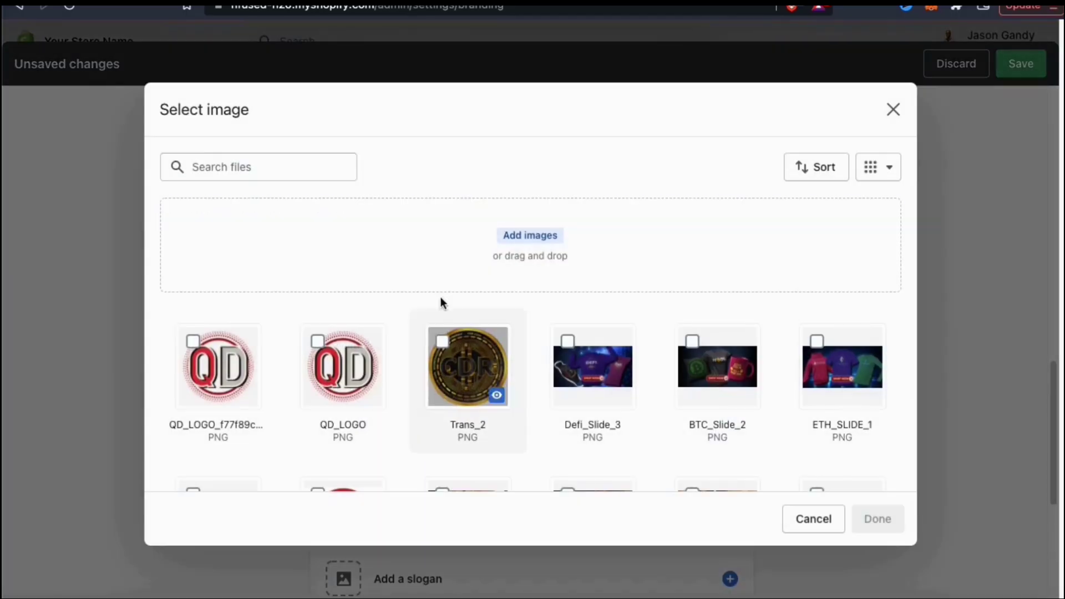
click(556, 246)
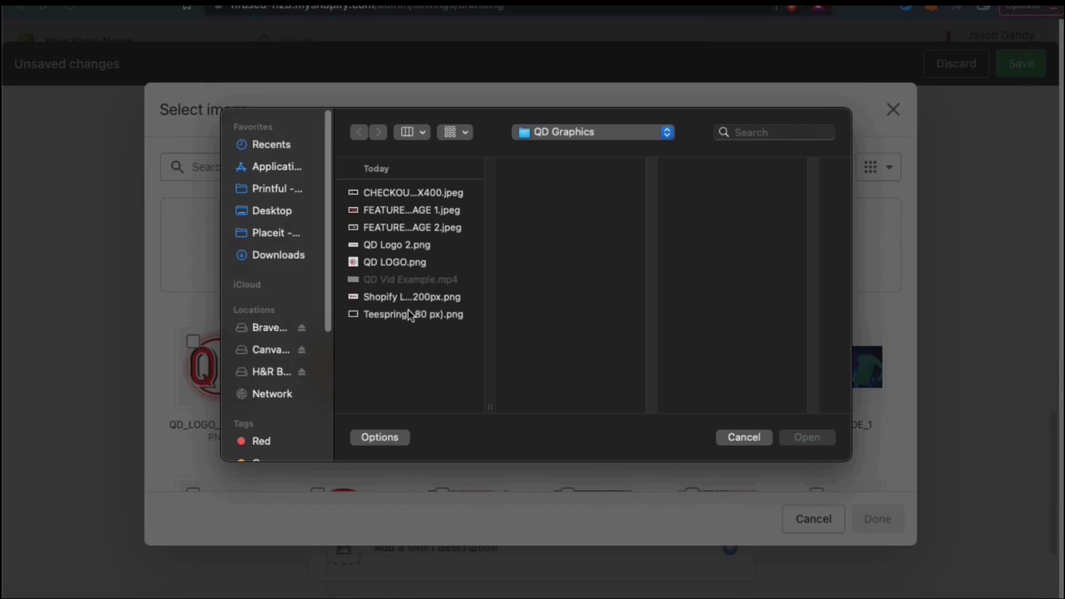
double_click(408, 311)
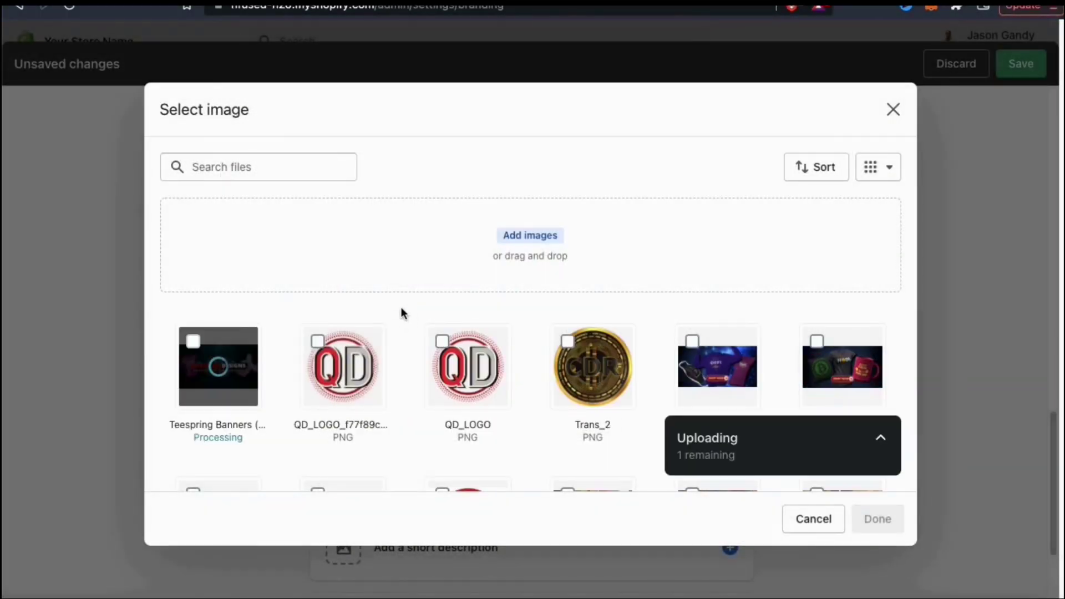
click(884, 525)
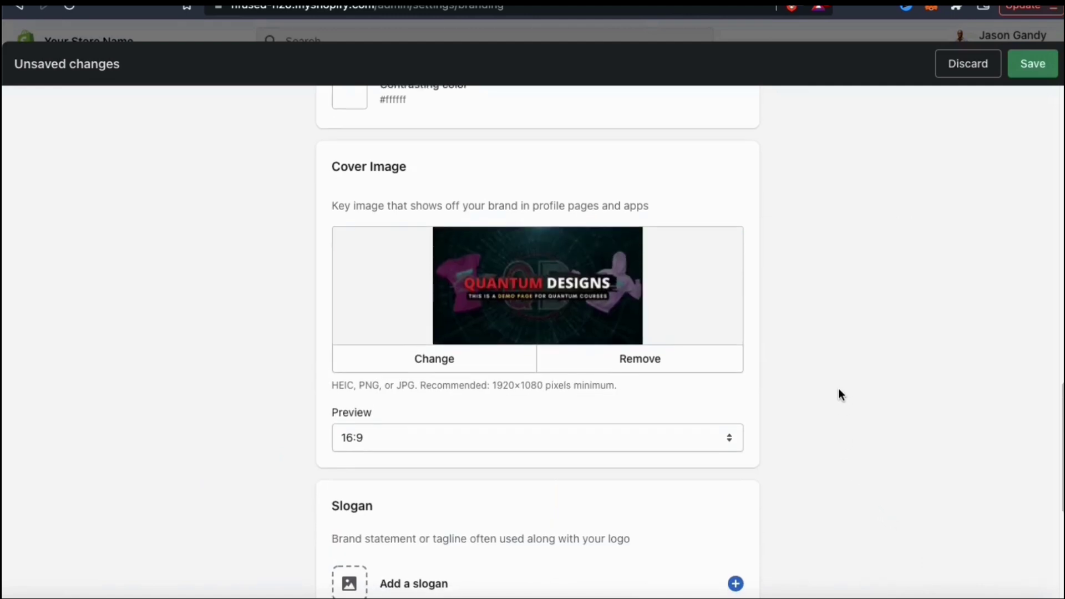
scroll(839, 394, down, 3)
scroll(837, 396, down, 2)
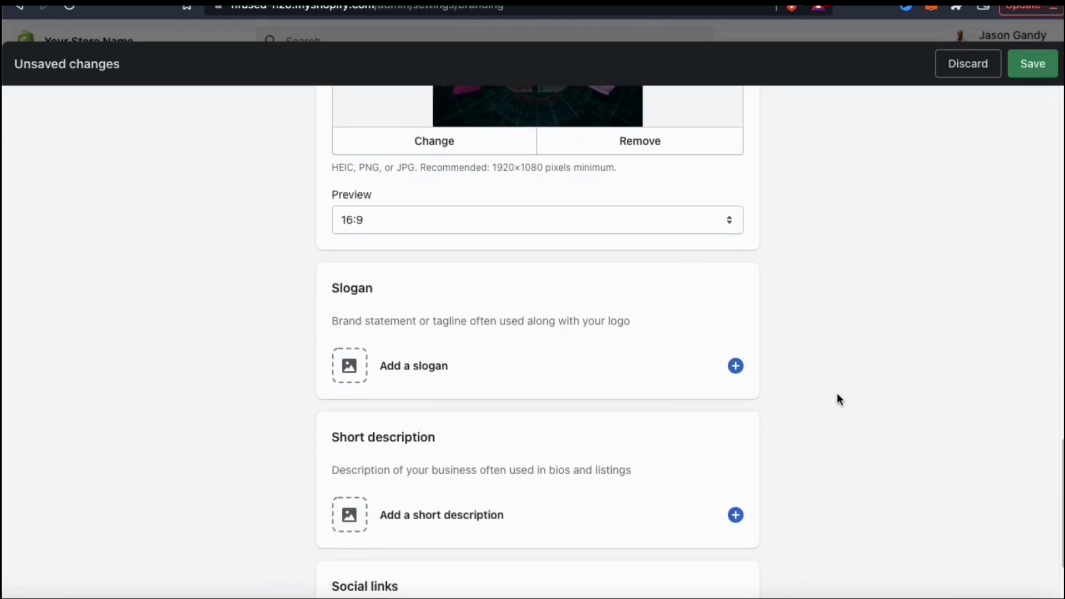
Add the slogan 'For stylish entrepreneurs and business owners.' and a Quantum Designs welcome description.
click(418, 349)
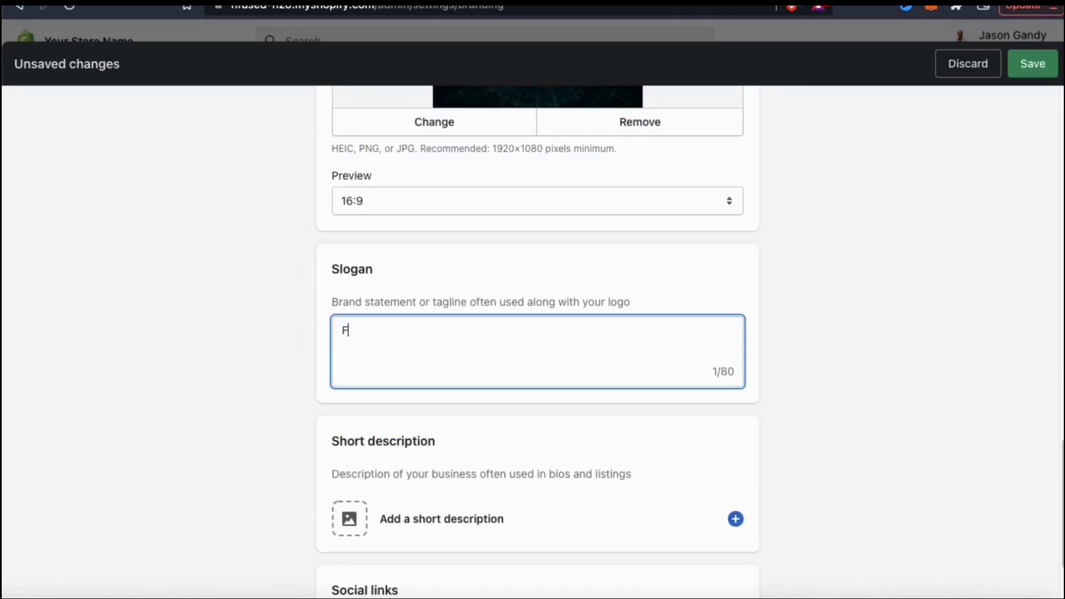
text(For stylish entrepreneurs and business owners.)
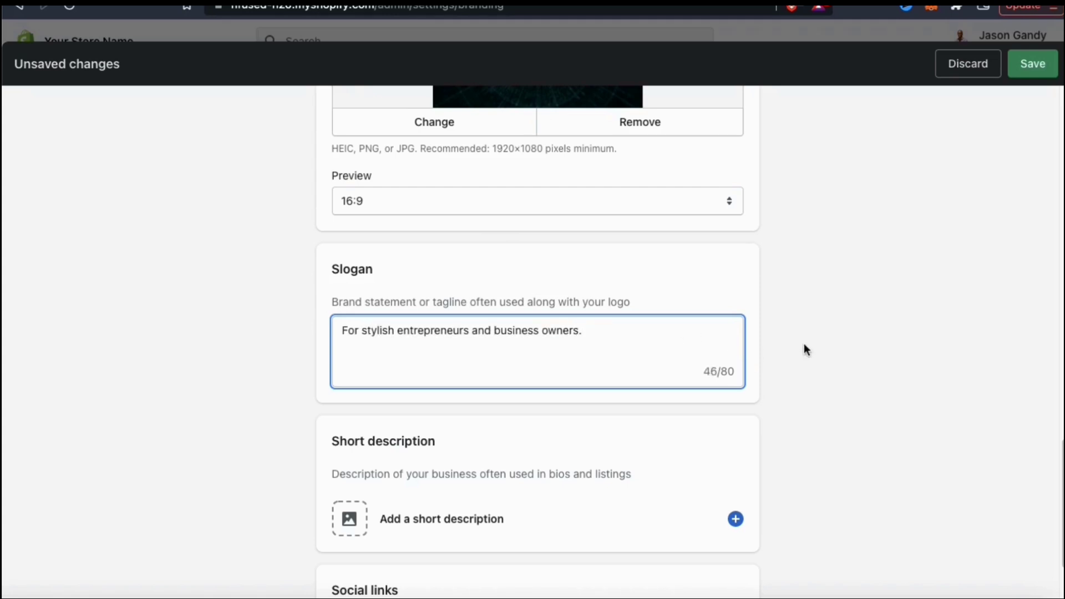
click(804, 344)
scroll(802, 342, down, 3)
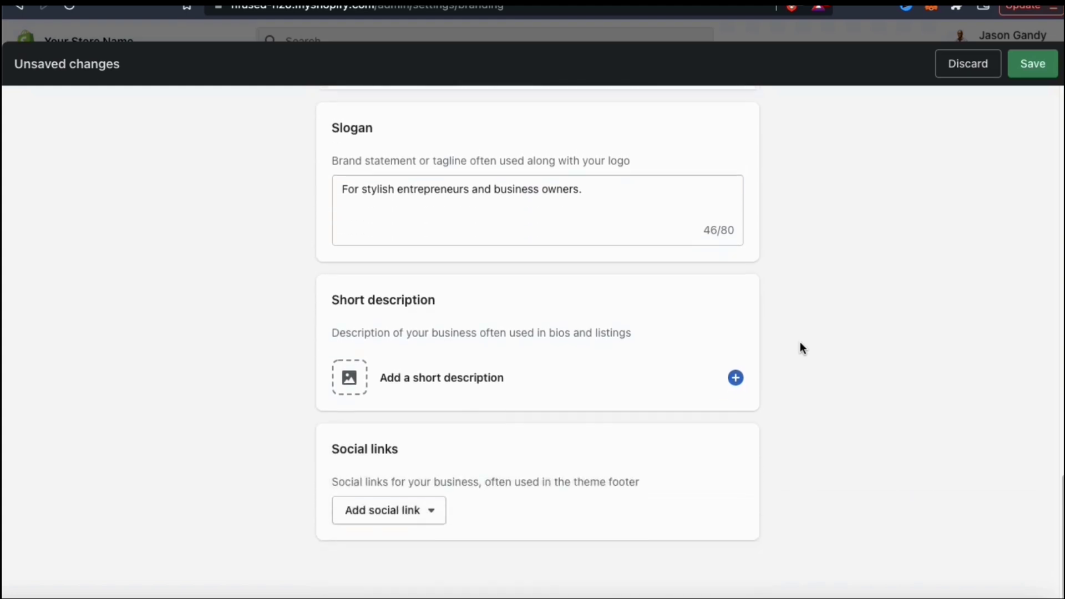
click(467, 368)
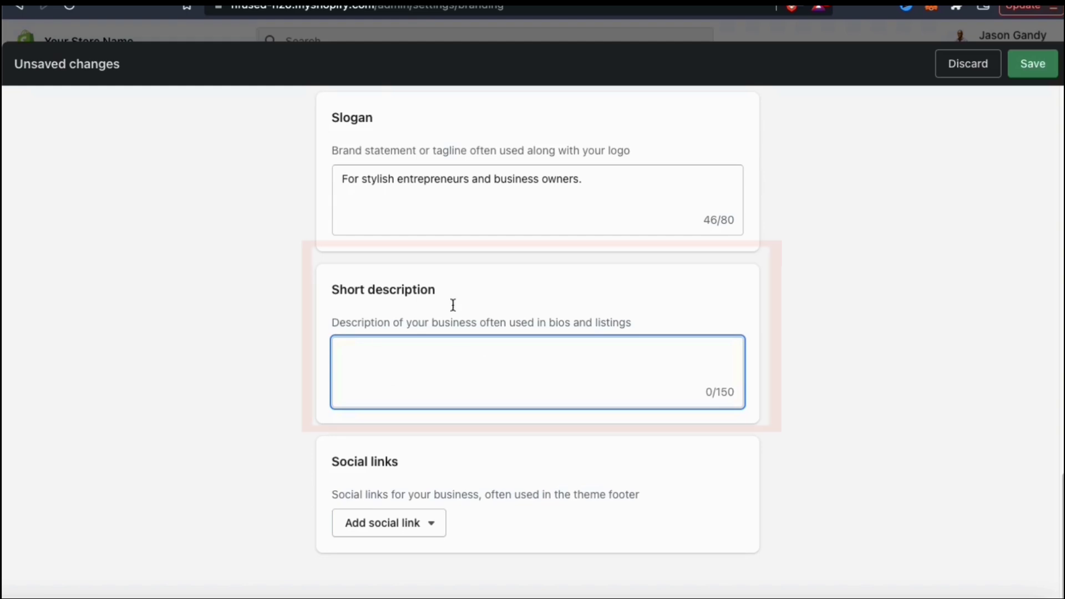
text(Welcom)
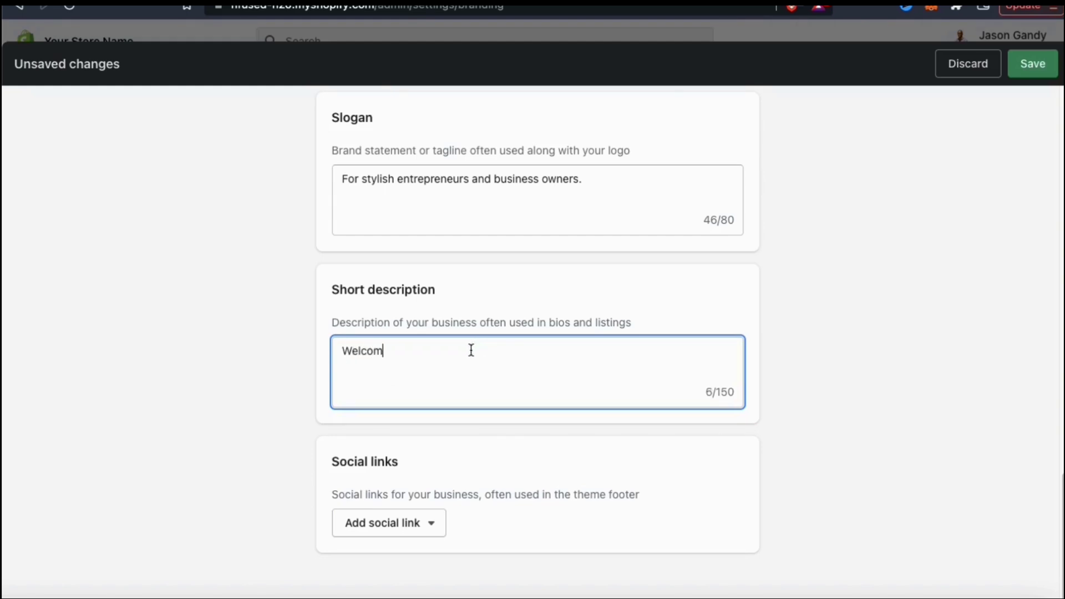
text(e to Quantum Designs! We provides stylish entrepreneurs with cool business apparel, gear & accessories. Show your passion for business!)
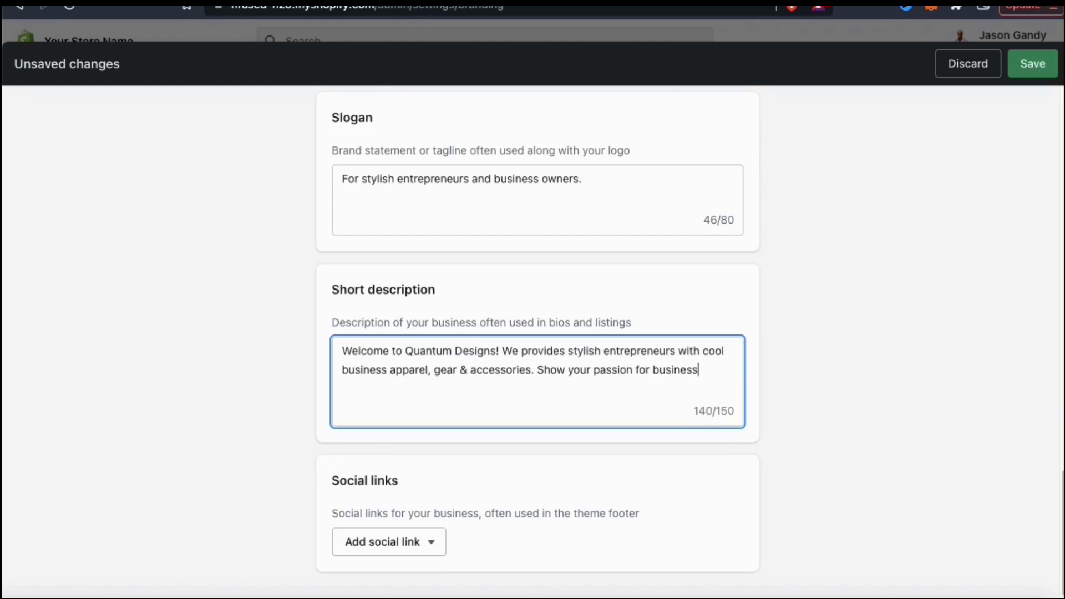
click(849, 419)
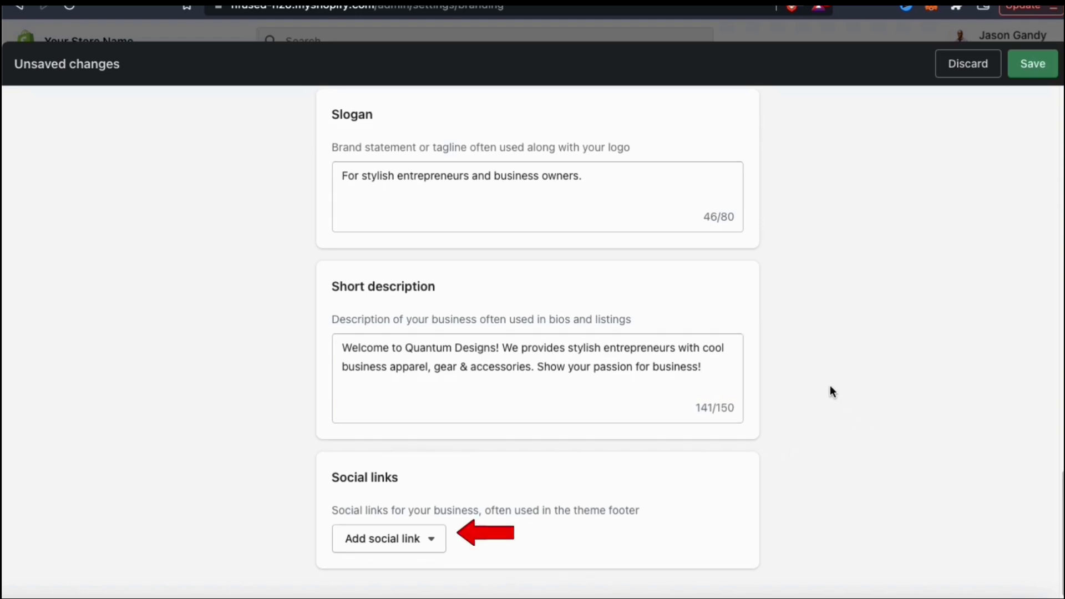
Add a Facebook social link with the pasted QuantumDesignShop page address.
click(386, 542)
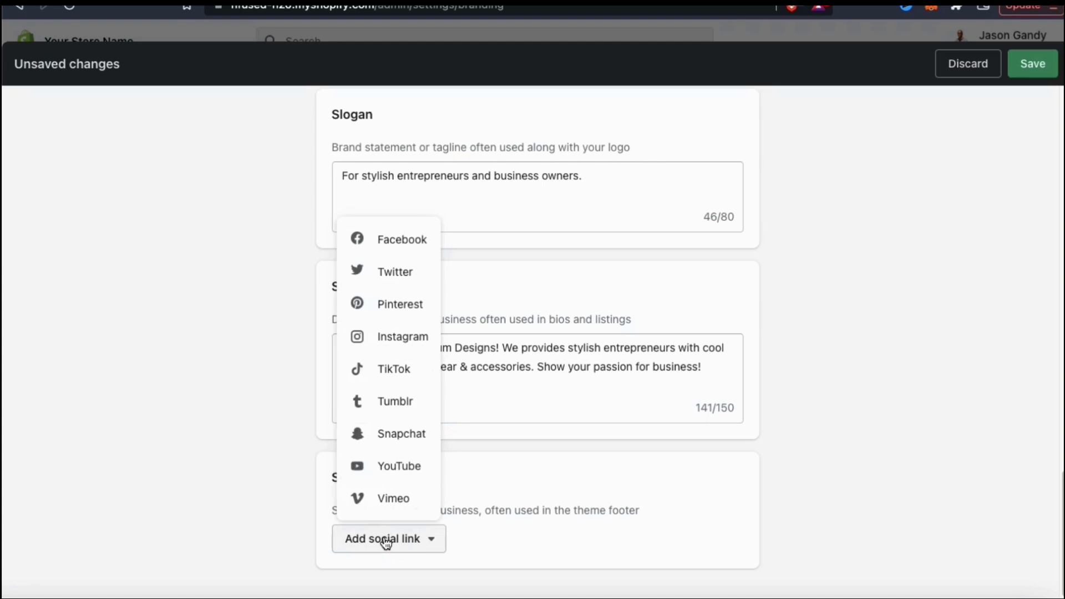
click(420, 241)
scroll(817, 383, down, 3)
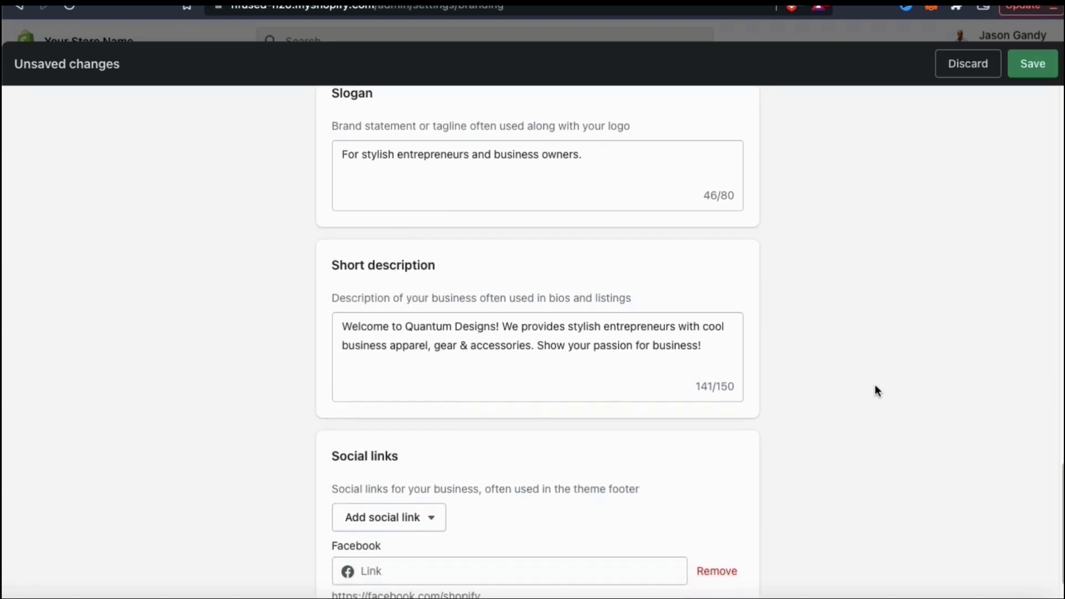
right_click(418, 482)
click(458, 463)
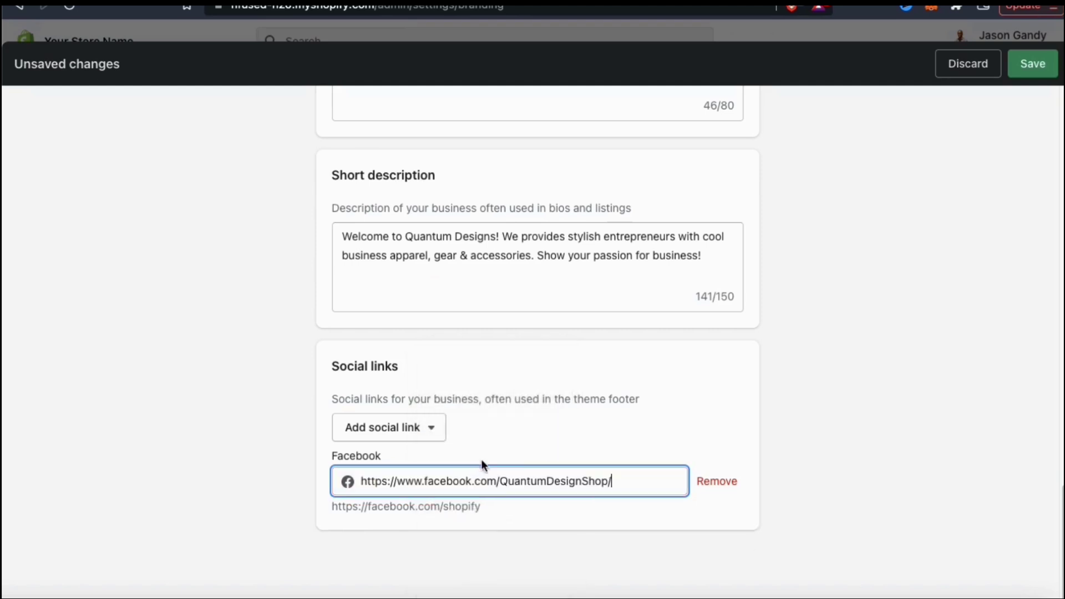
click(808, 417)
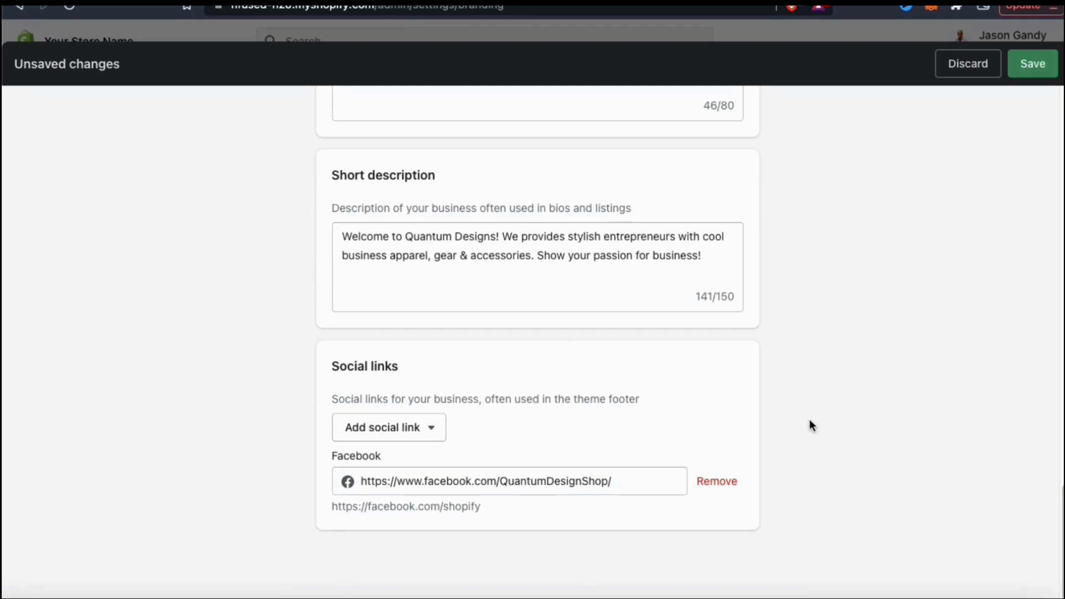
Save the brand settings and close Settings to return to the Home dashboard.
click(1036, 70)
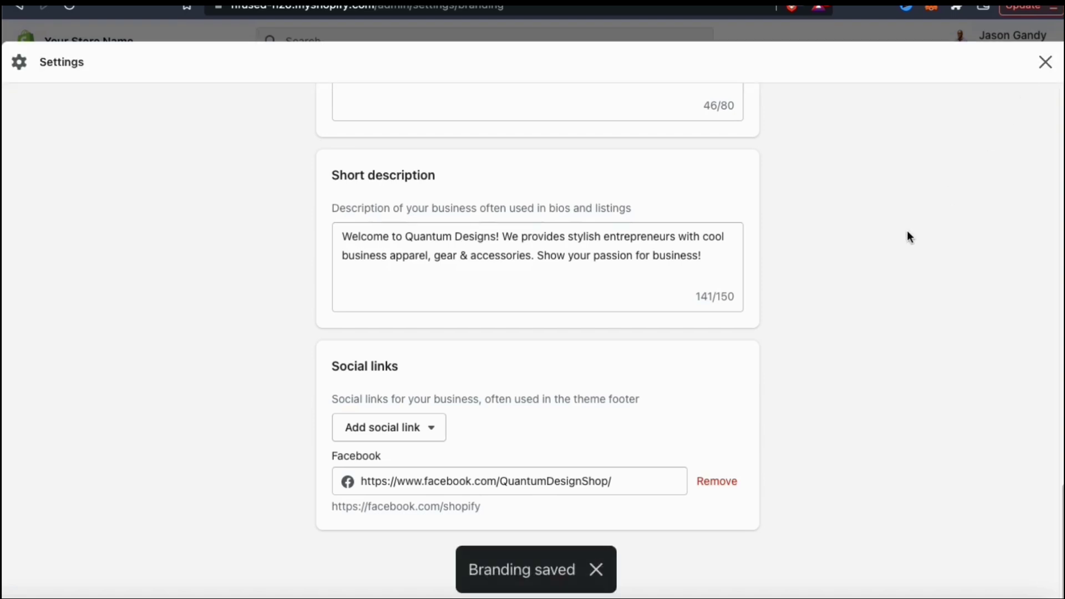
scroll(909, 235, up, 8)
scroll(910, 235, up, 14)
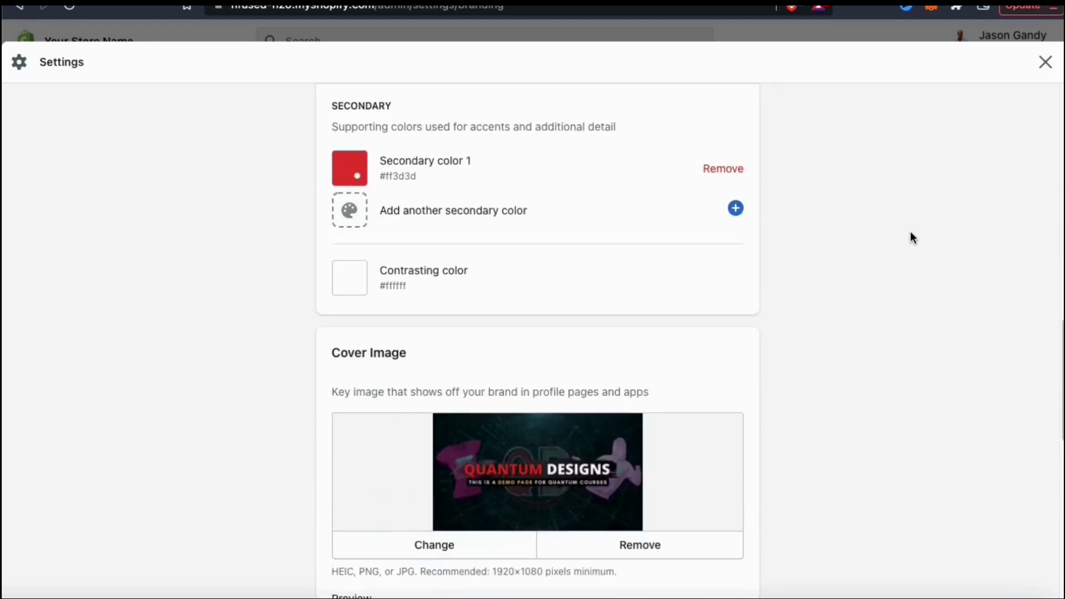
scroll(910, 232, up, 8)
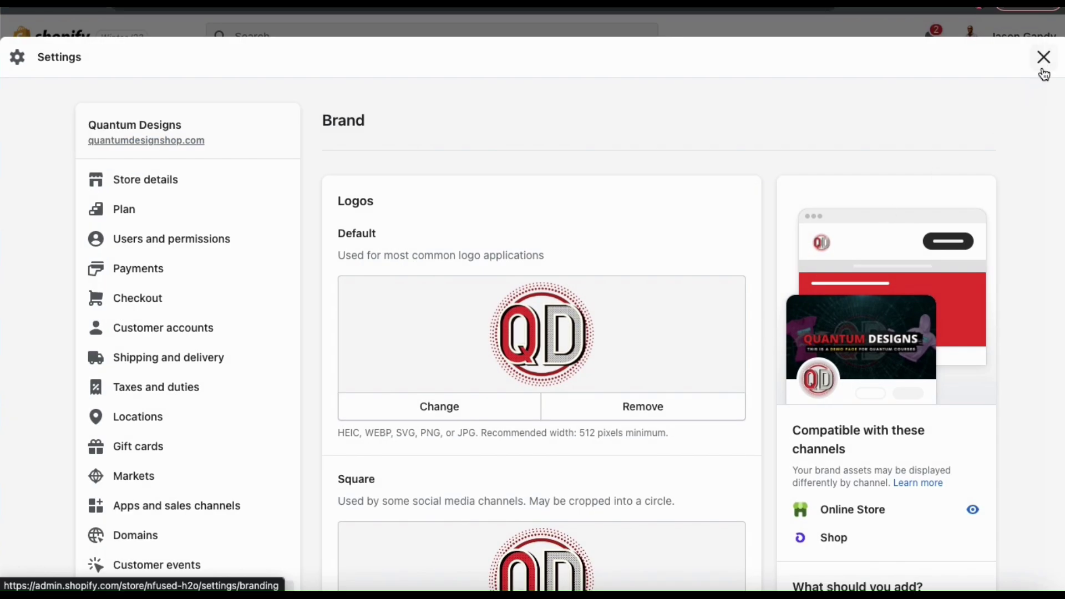
click(1042, 70)
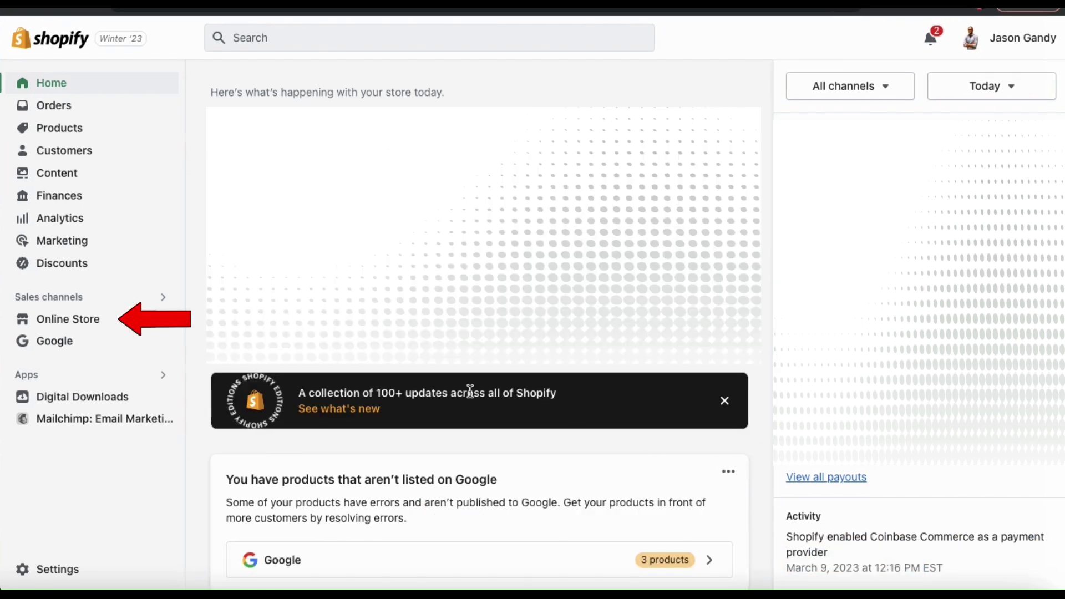
Open the Online Store sales channel's Preferences page.
click(68, 321)
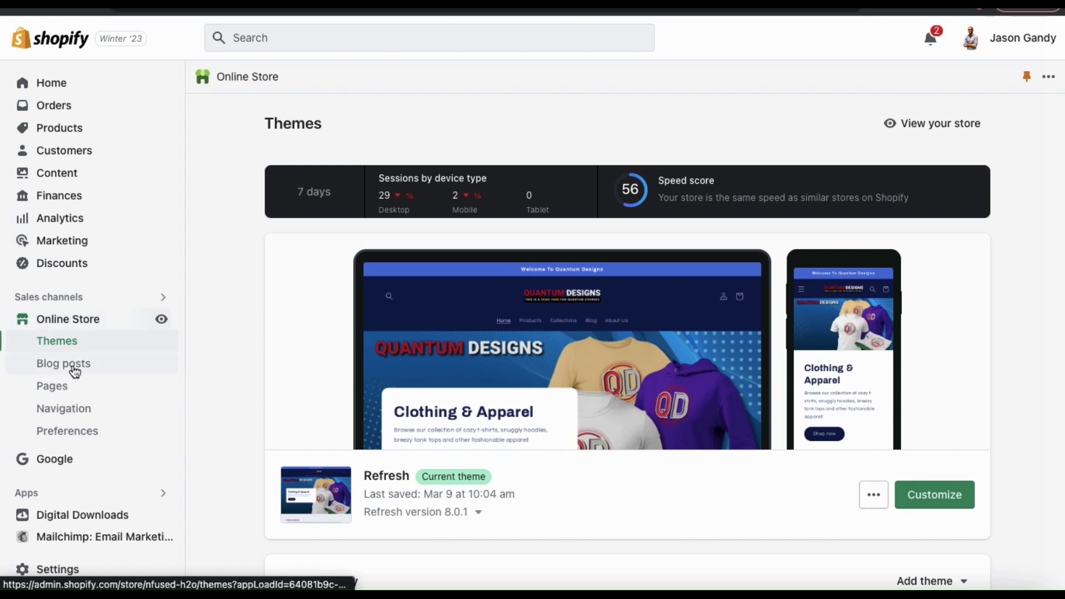
click(66, 441)
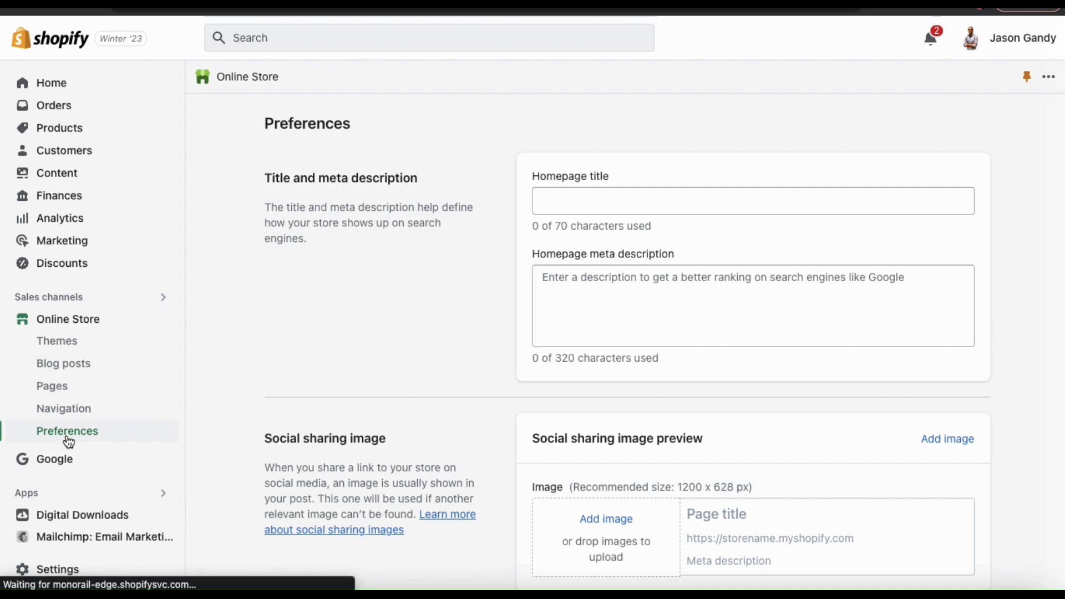
Set the homepage title 'Quantum Designs Shop' and a meta description ending 'get it done in style!'.
click(558, 206)
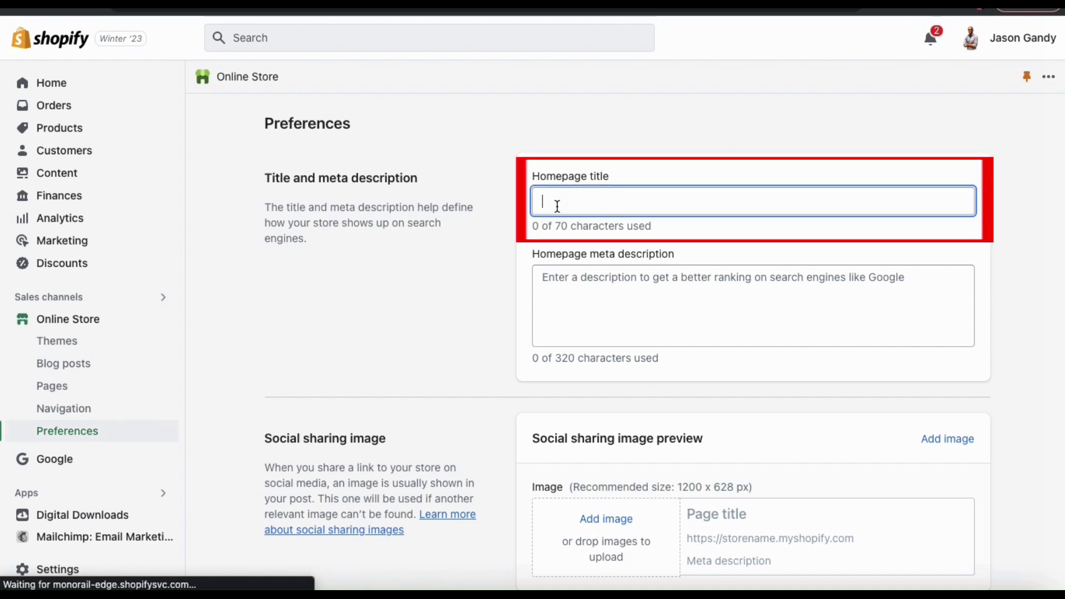
text(Quantum )
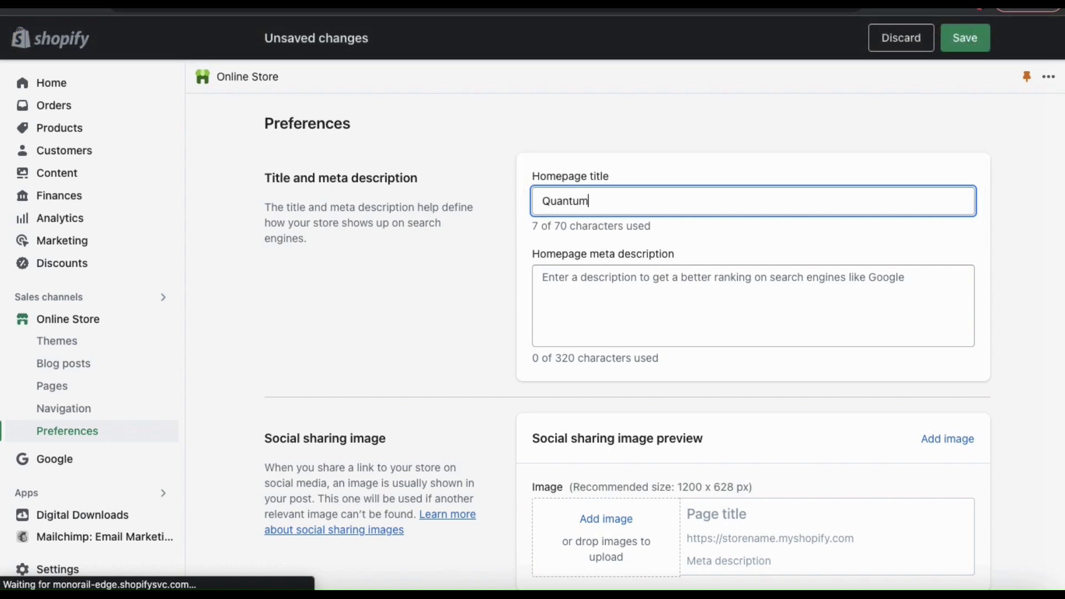
text(Designs Shop)
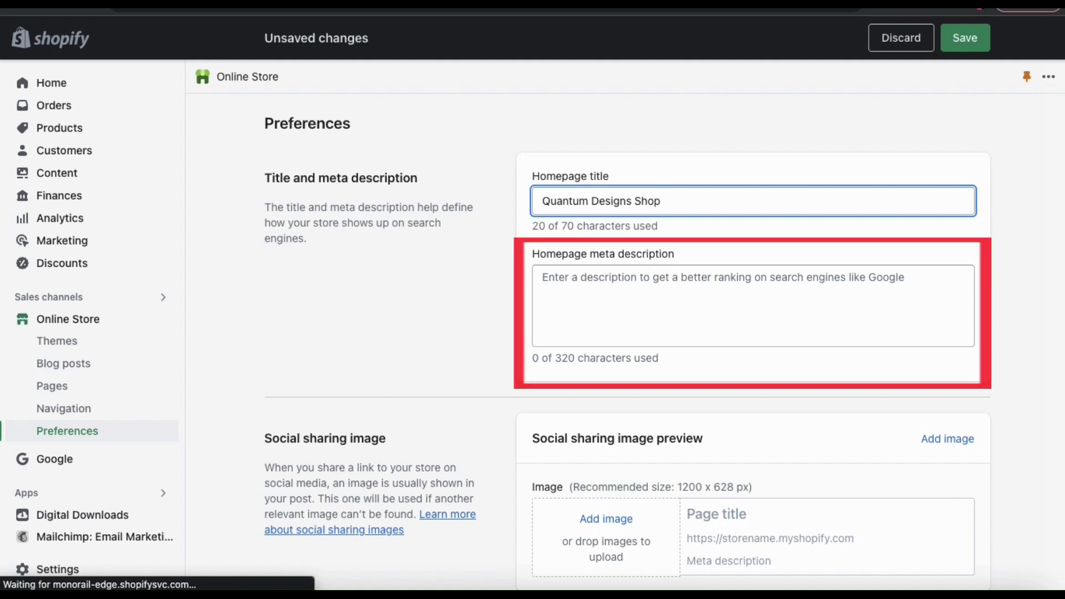
click(697, 241)
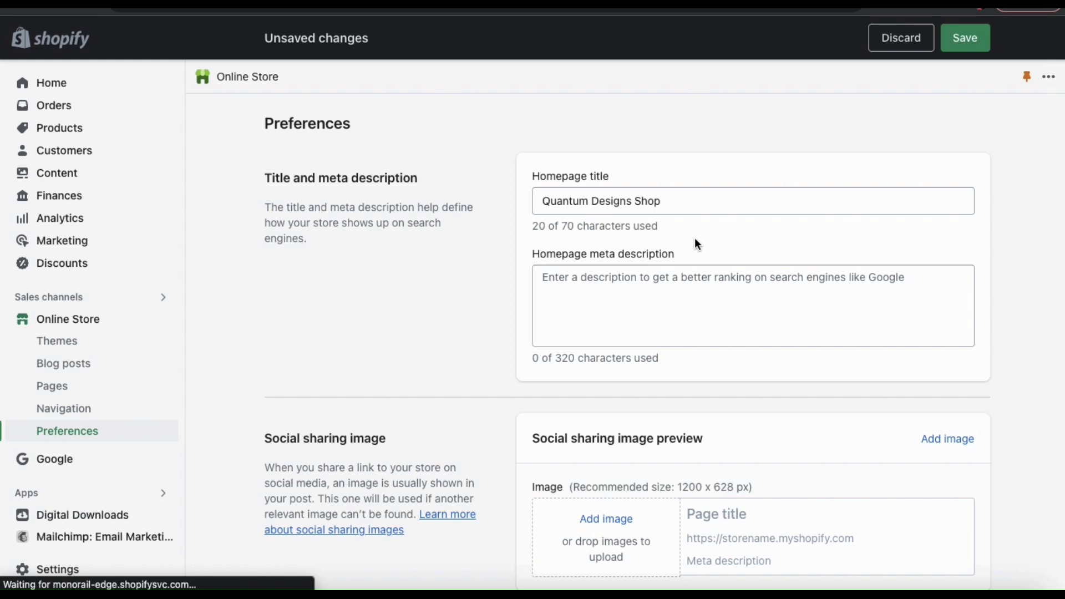
click(693, 279)
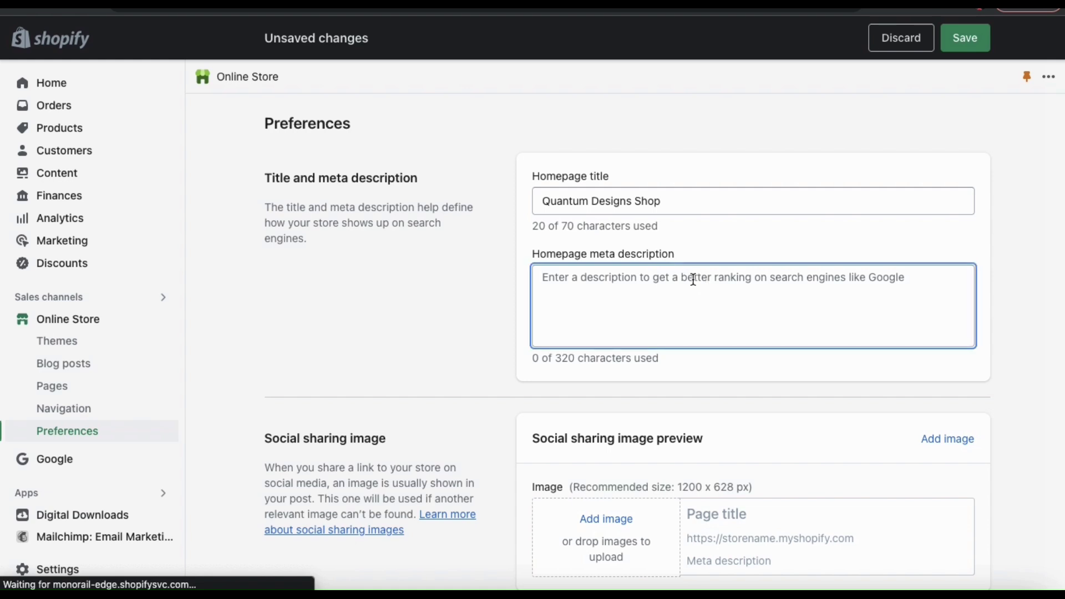
text(Quantum )
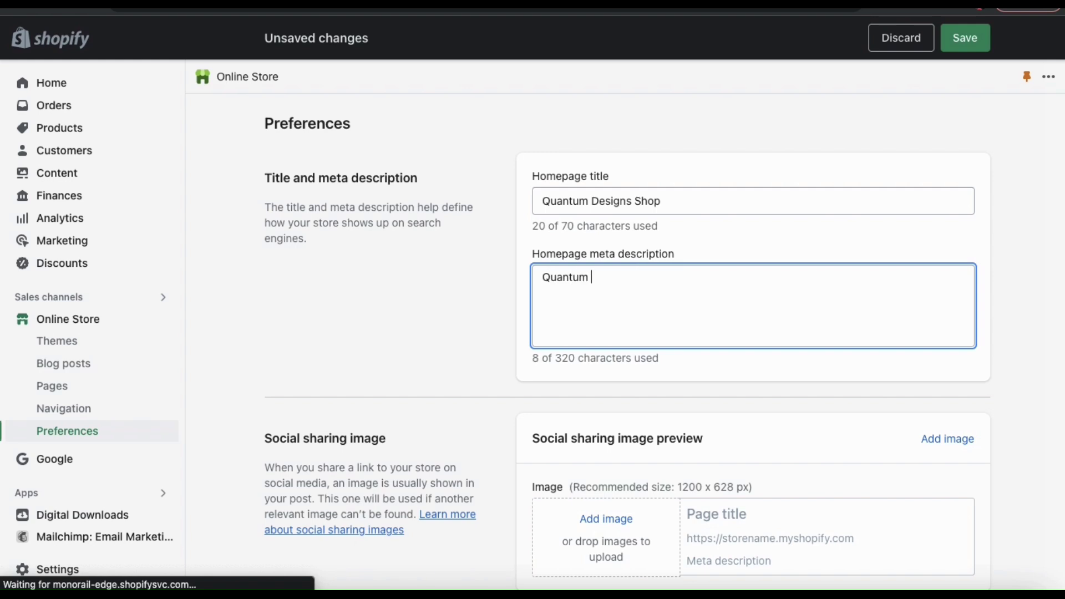
text(Designs is the place where stylish entrepreneurs can modern apparel and accessories that fits their lifestyle. Whether you work at your desk from home, or hustle on your laptop at the beach, we have the gear you need to geti)
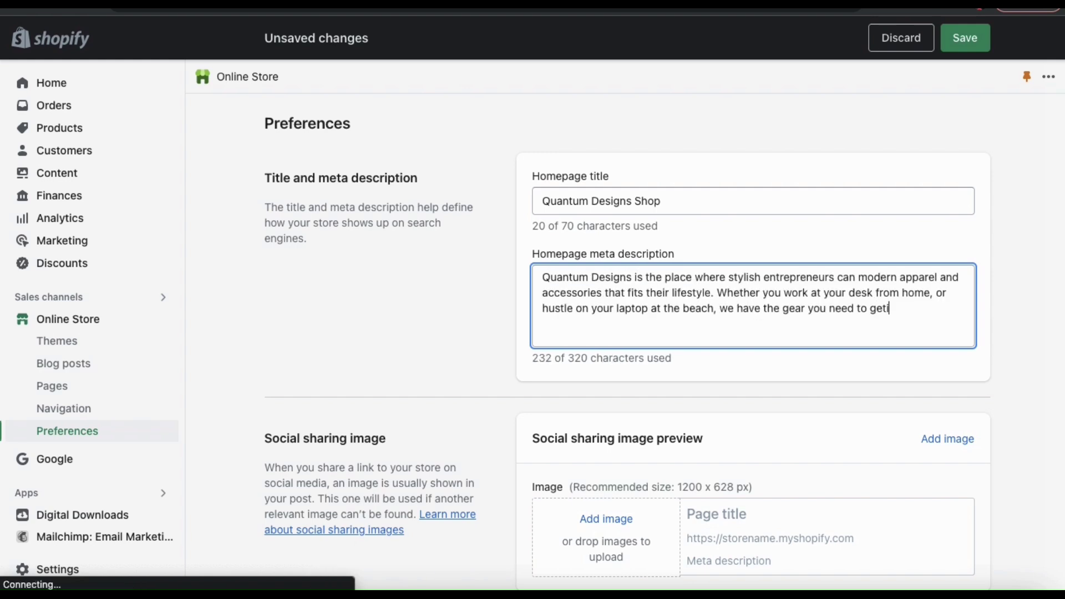
key(BackSpace)
text(it done in style!)
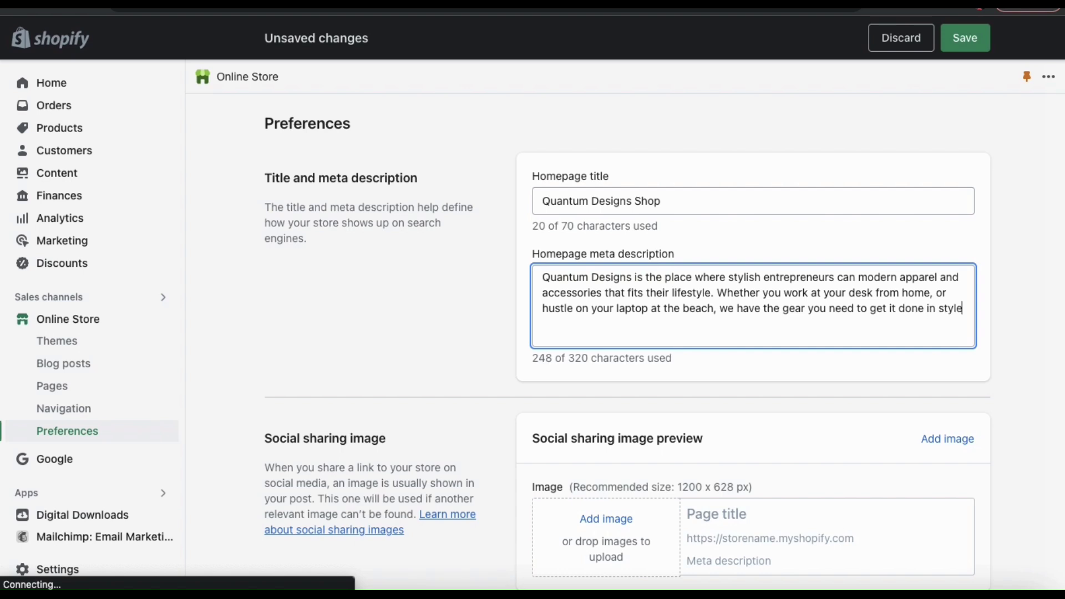
click(968, 369)
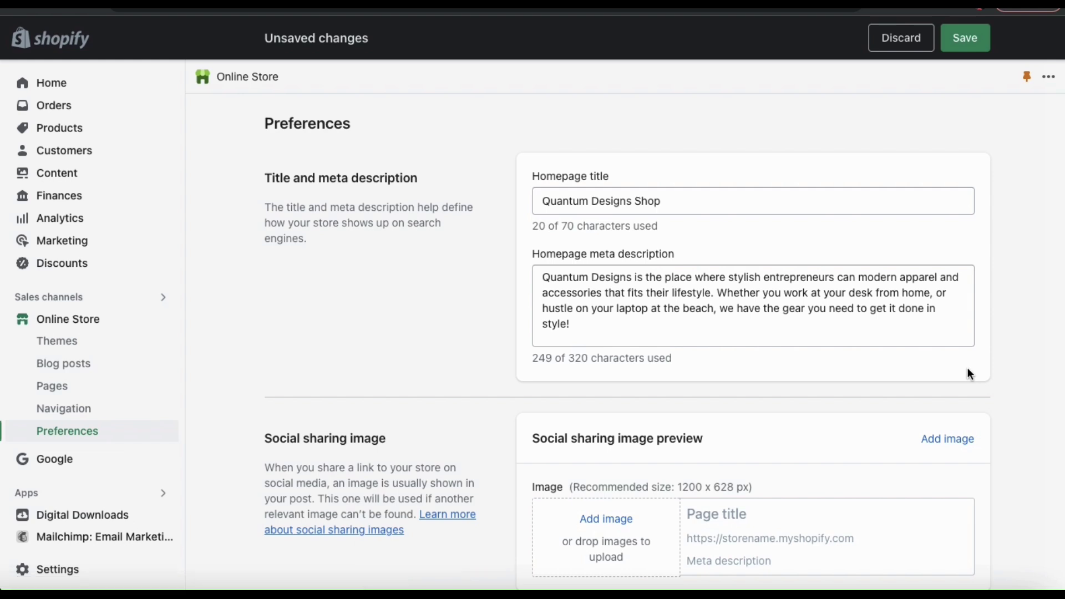
Begin choosing a social sharing image to upload.
scroll(968, 368, down, 3)
scroll(969, 373, down, 3)
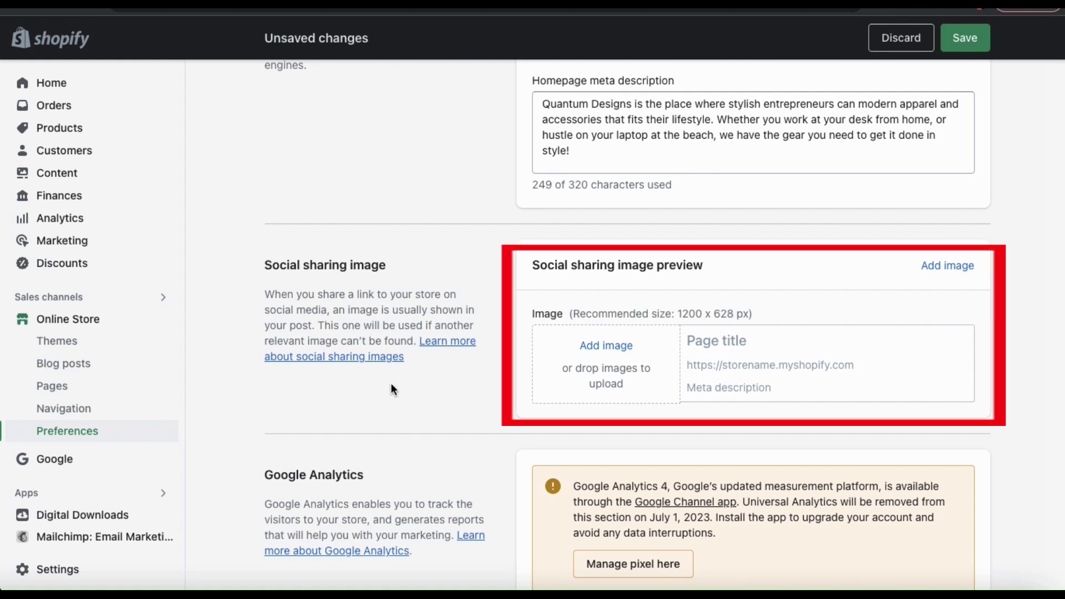
click(610, 361)
Upload QD2.png as the social sharing image.
scroll(610, 362, down, 5)
click(638, 294)
double_click(638, 294)
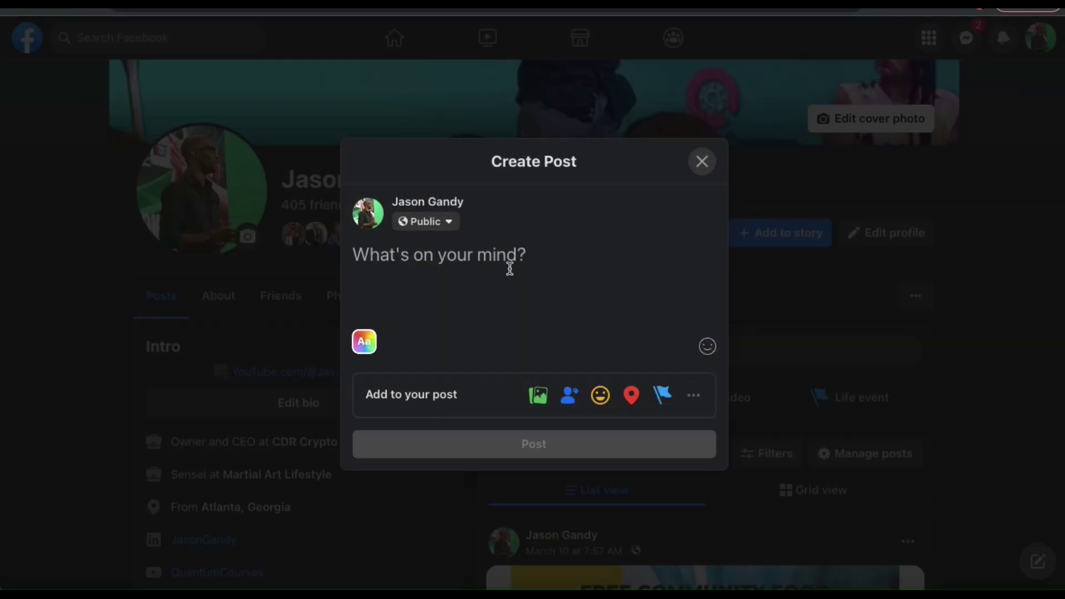
Paste the store link to preview the sharing image, then save the homepage preferences.
text(https://quantumdesignshop.com/)
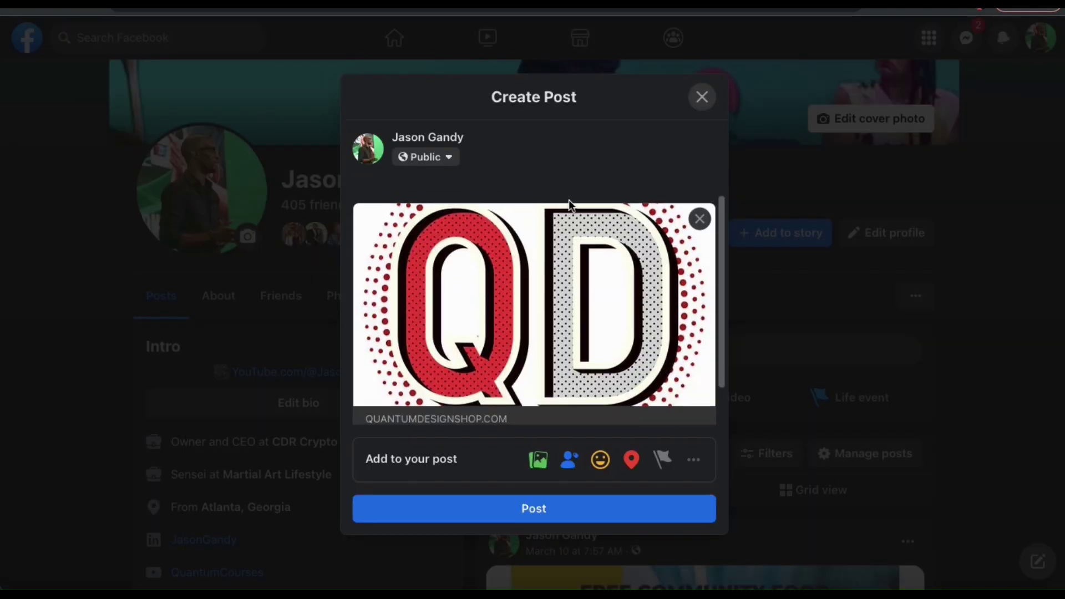
scroll(507, 404, down, 2)
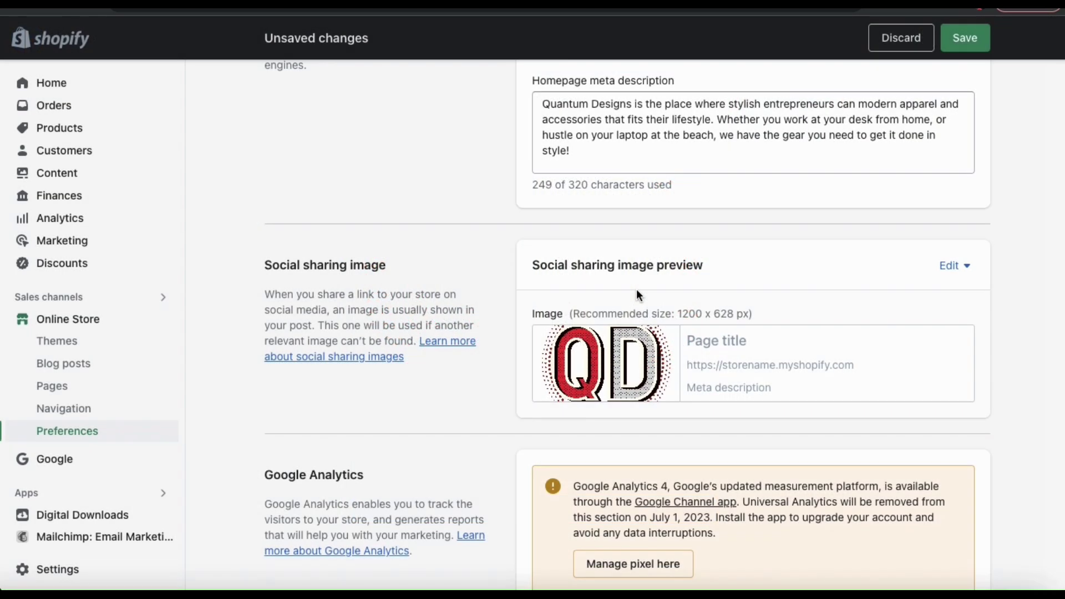
scroll(637, 292, up, 3)
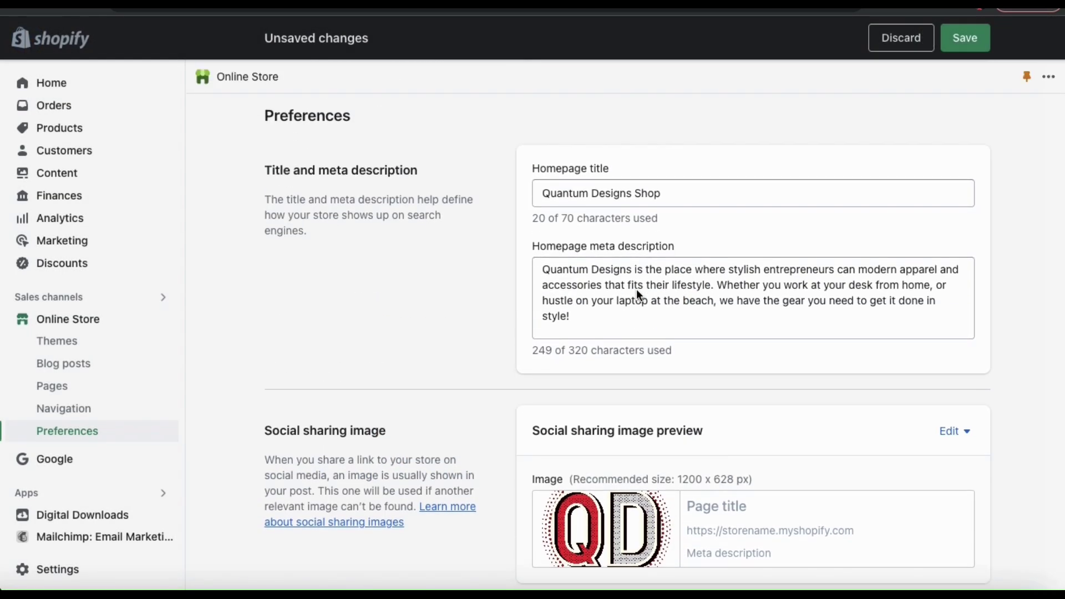
click(958, 44)
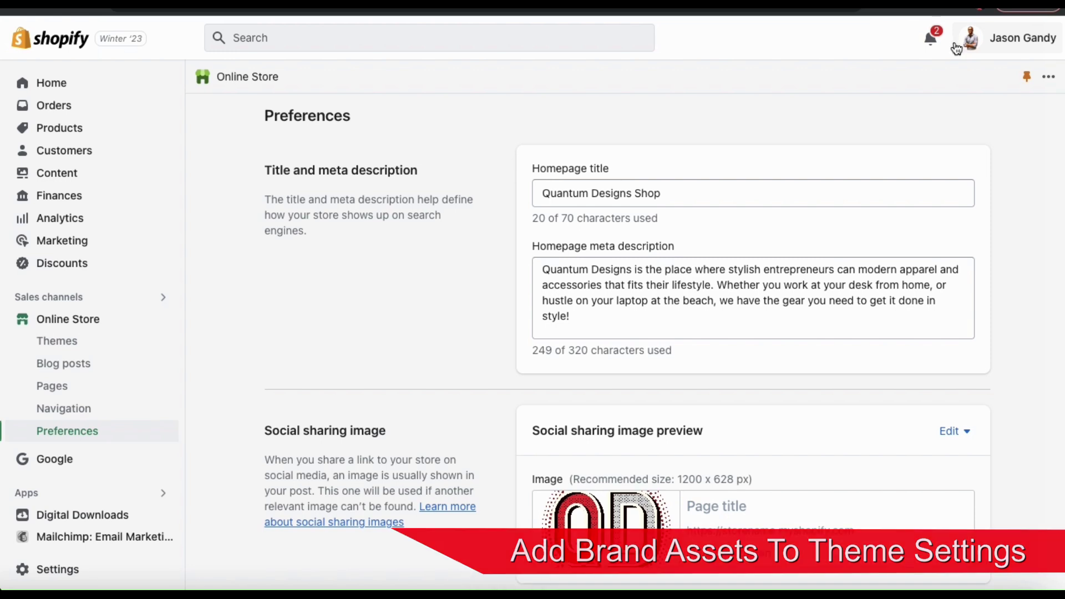
Go to the Online Store Themes page with the current Refresh 8.0.1 theme.
scroll(481, 372, up, 1)
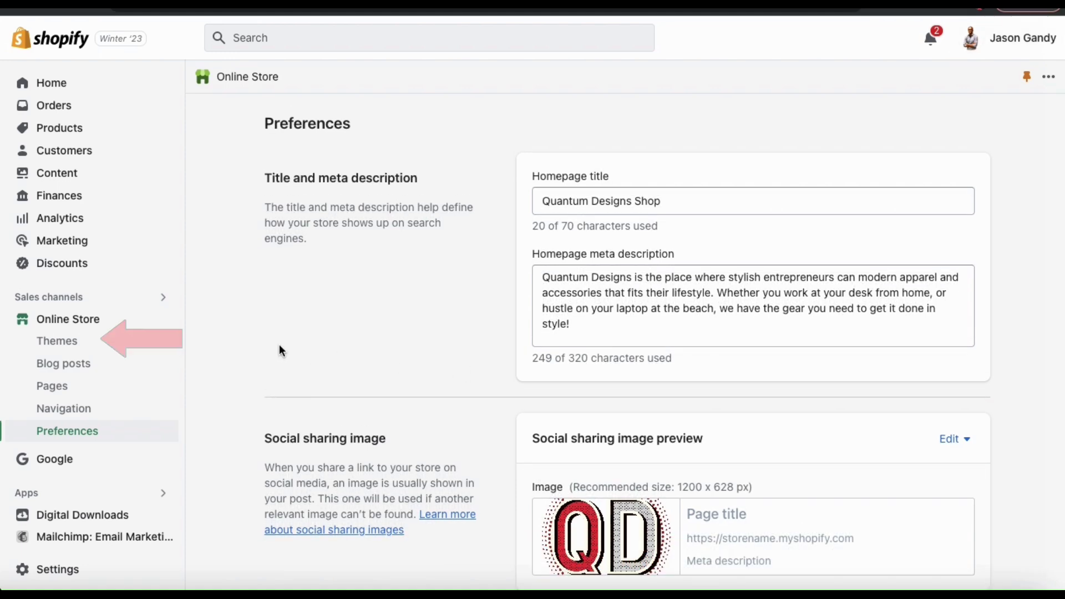
click(68, 342)
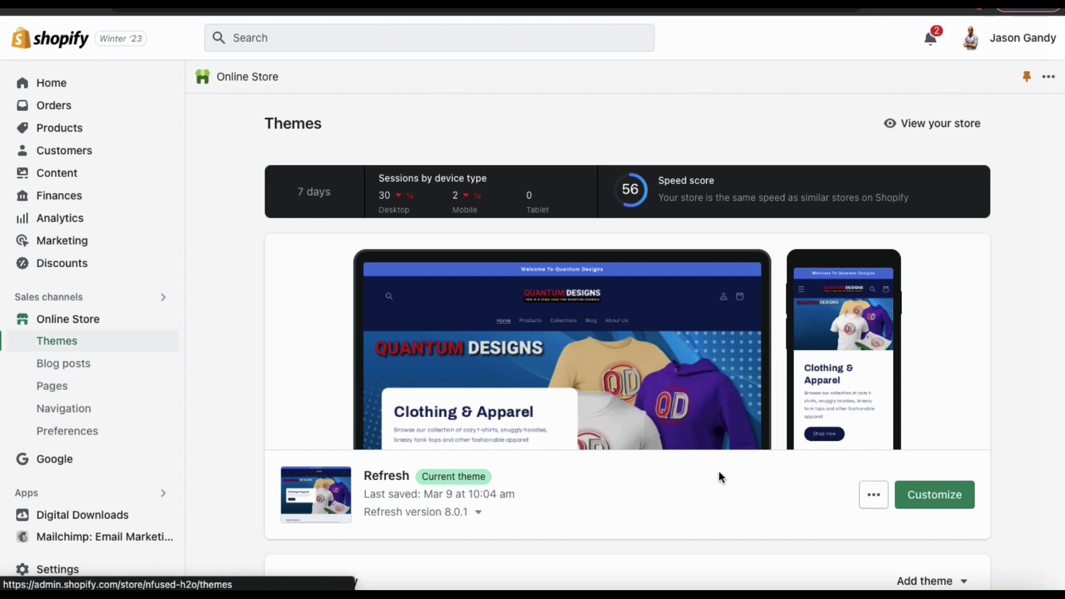
click(909, 507)
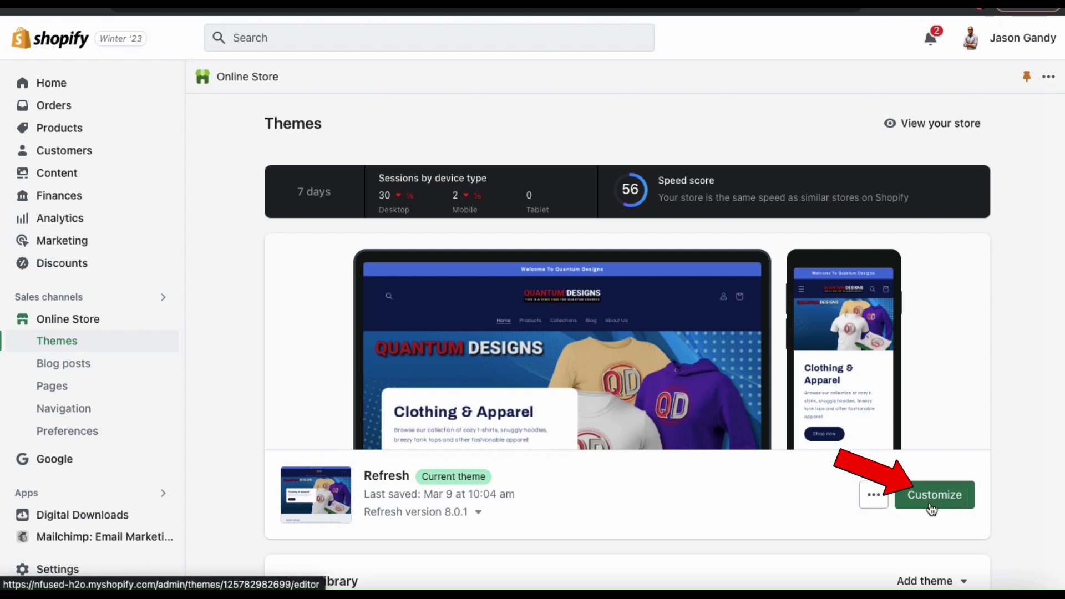
Customize the Refresh theme and expand the Logo section under Theme settings.
click(932, 508)
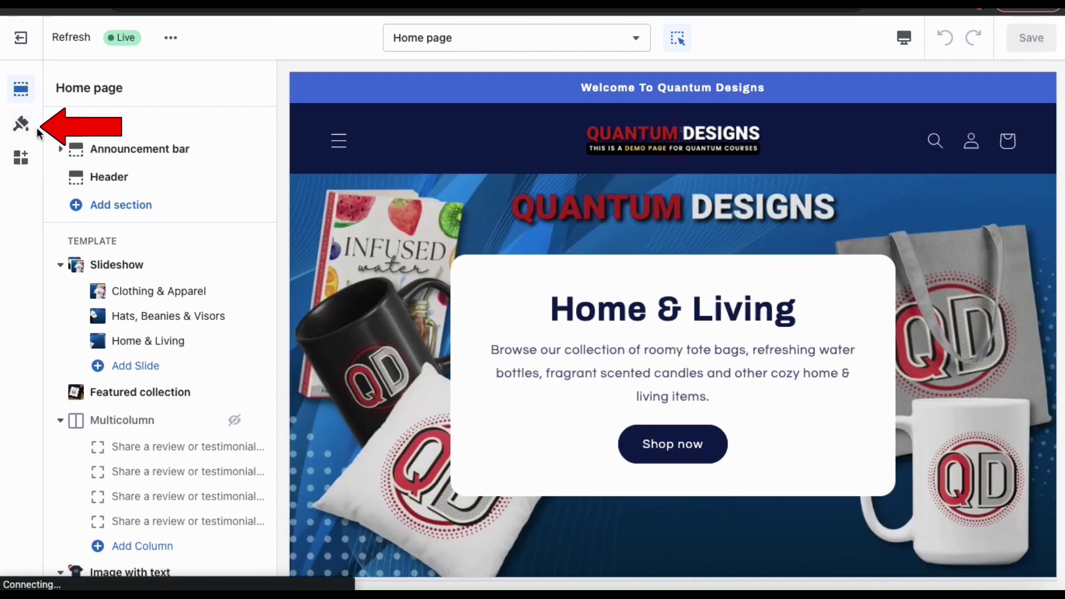
click(20, 131)
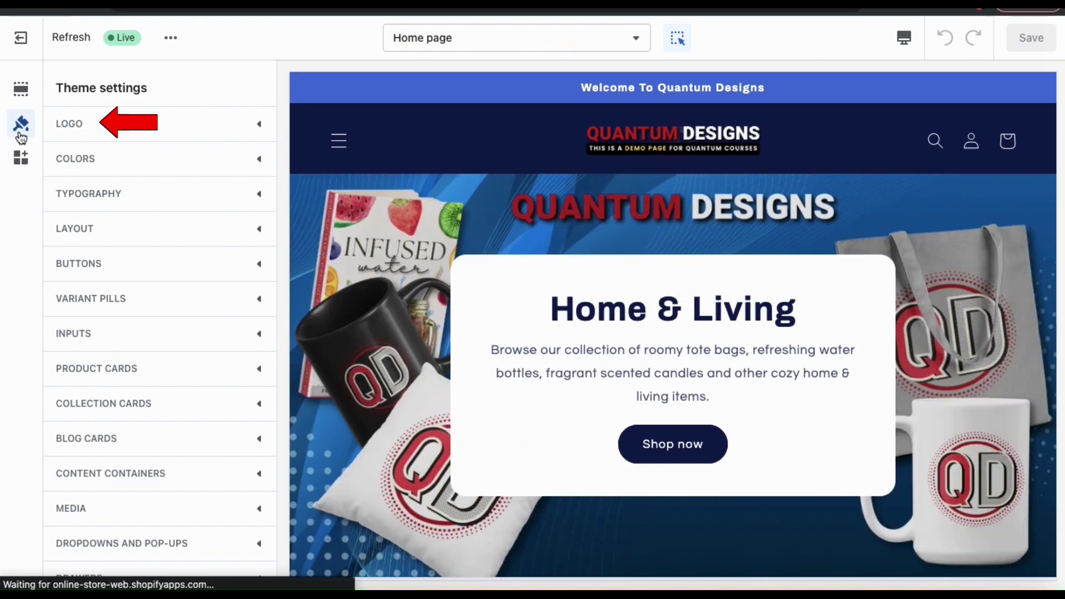
click(227, 127)
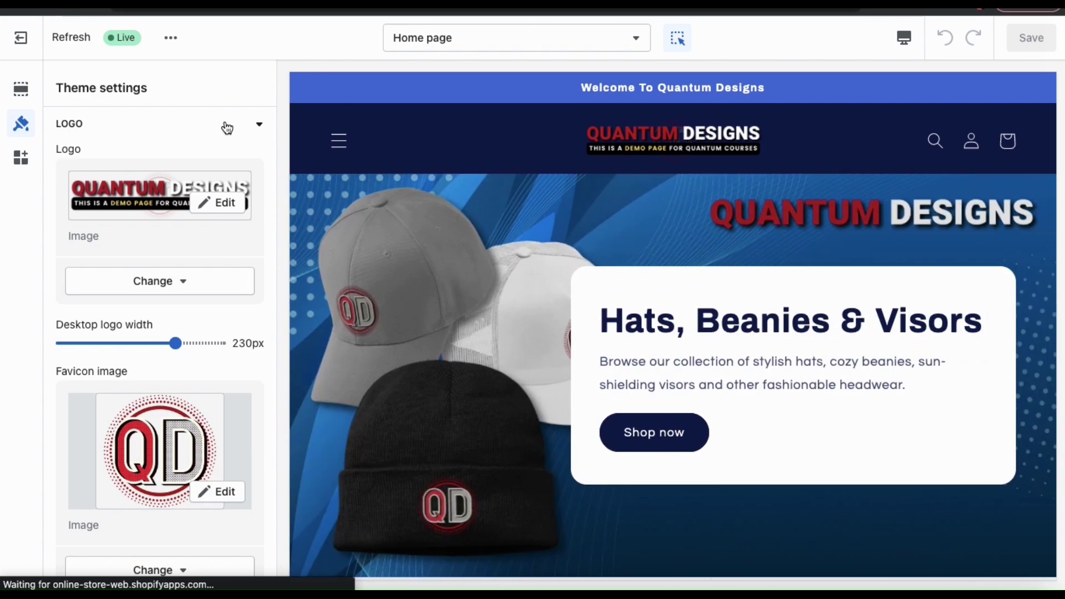
scroll(234, 133, down, 1)
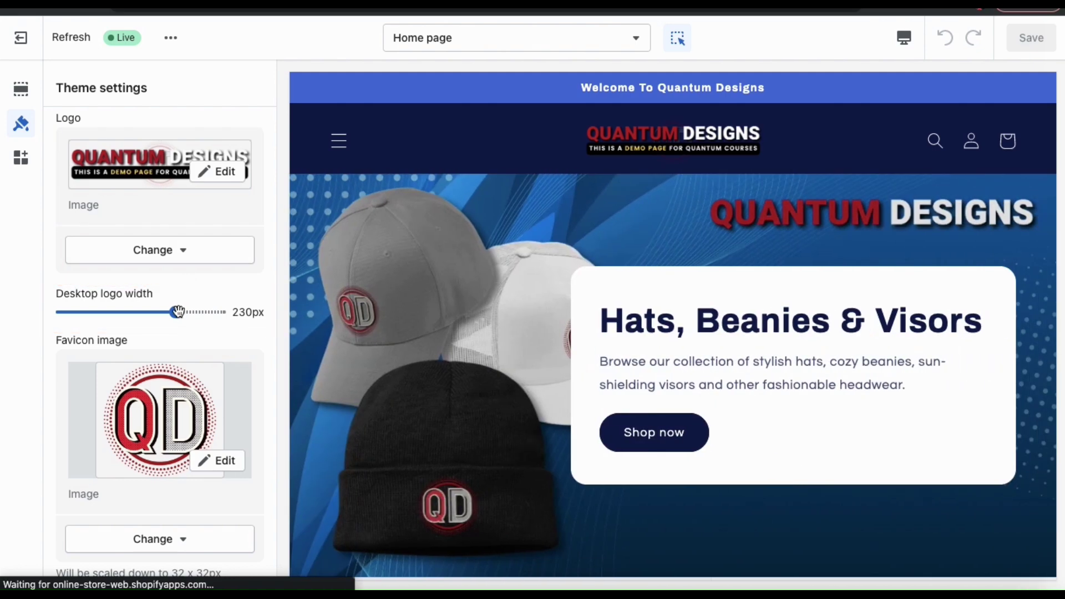
Widen the desktop logo from 230px to 270px.
drag(176, 312, 193, 311)
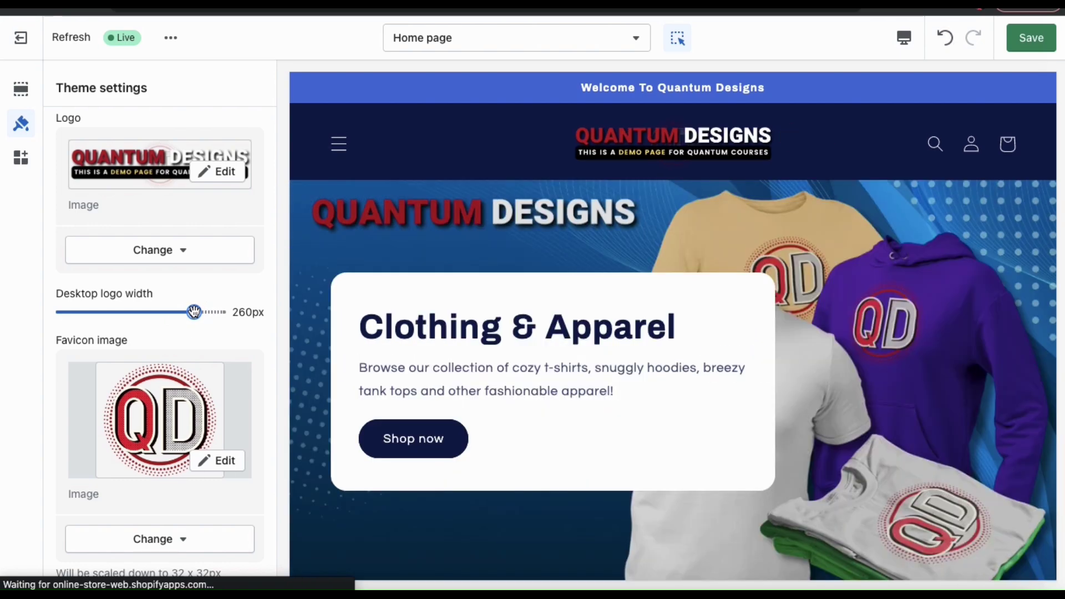
drag(193, 312, 200, 317)
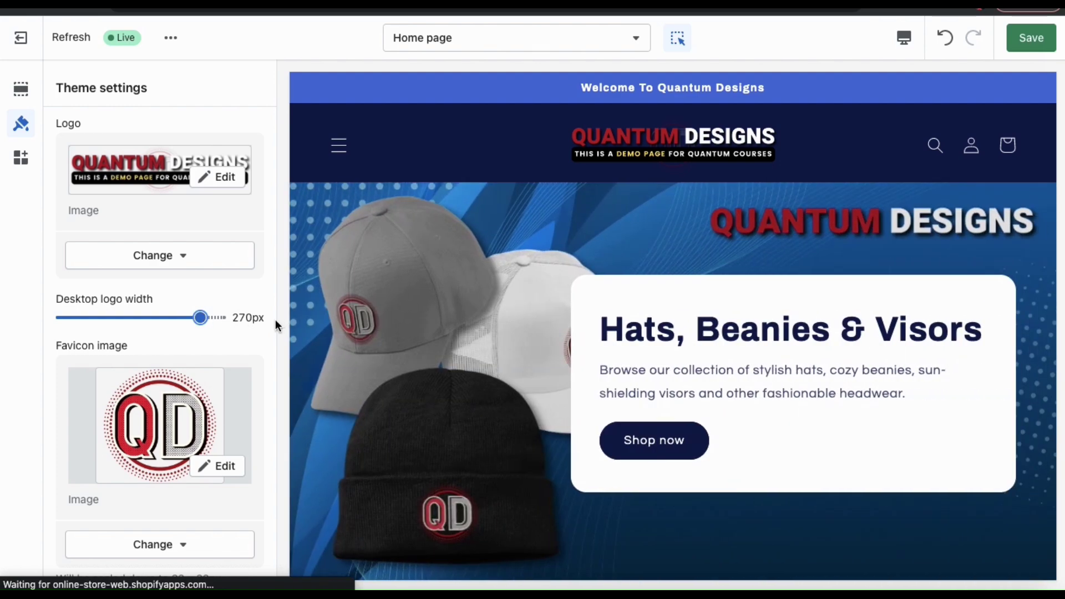
scroll(275, 318, down, 2)
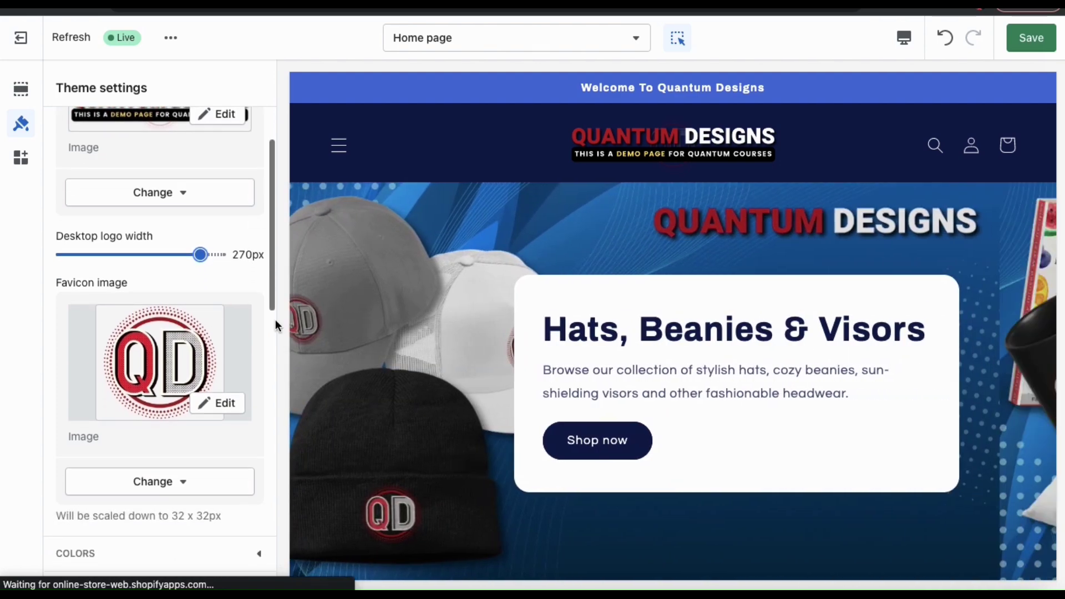
scroll(276, 320, down, 1)
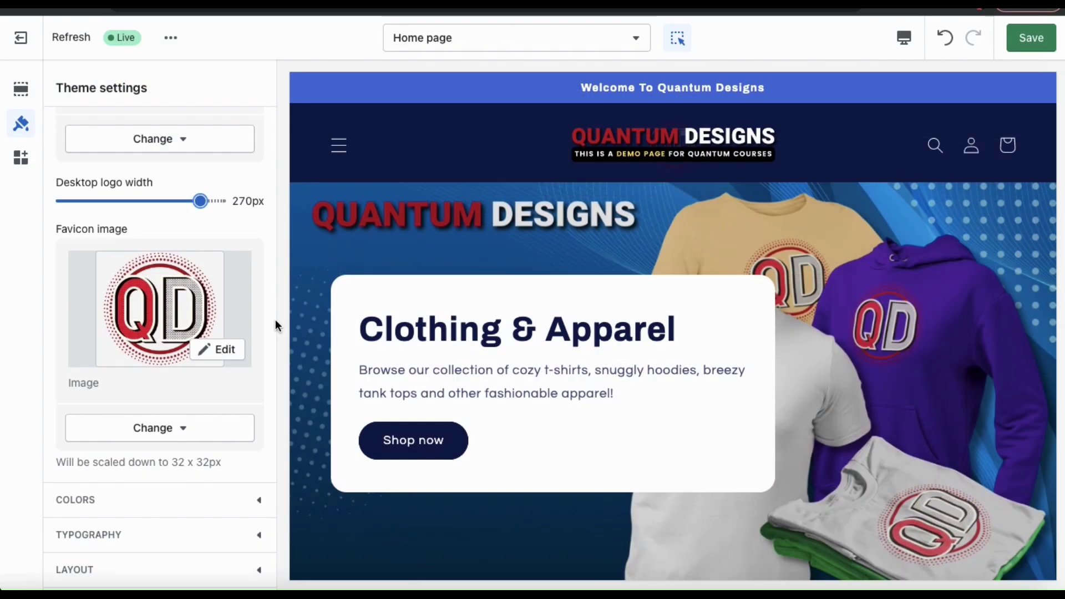
Highlight the favicon note about 32 x 32px scaling, then scroll down toward Colors.
click(219, 455)
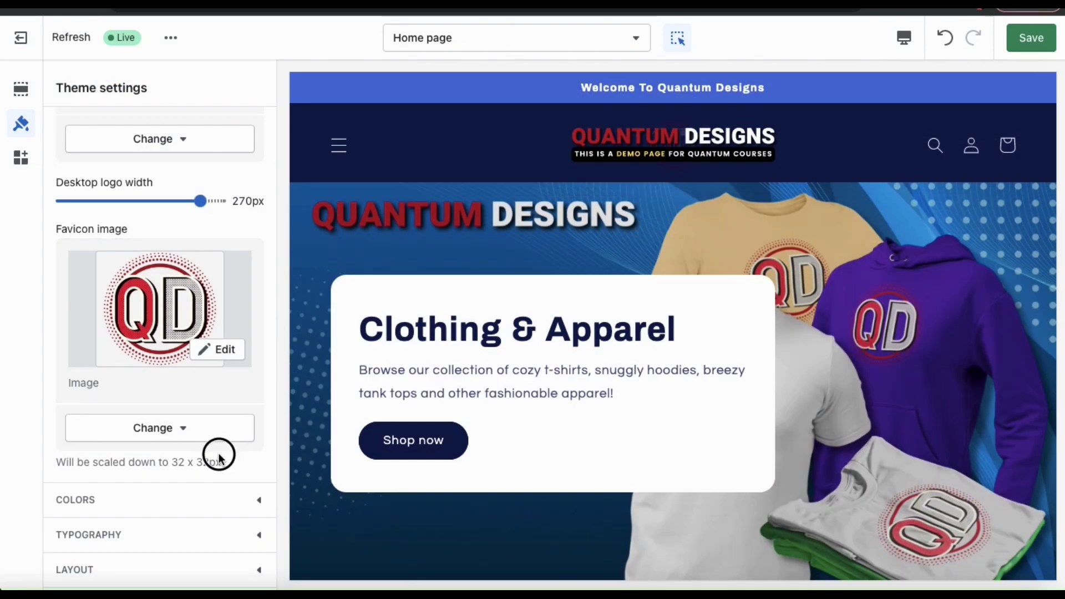
triple_click(220, 456)
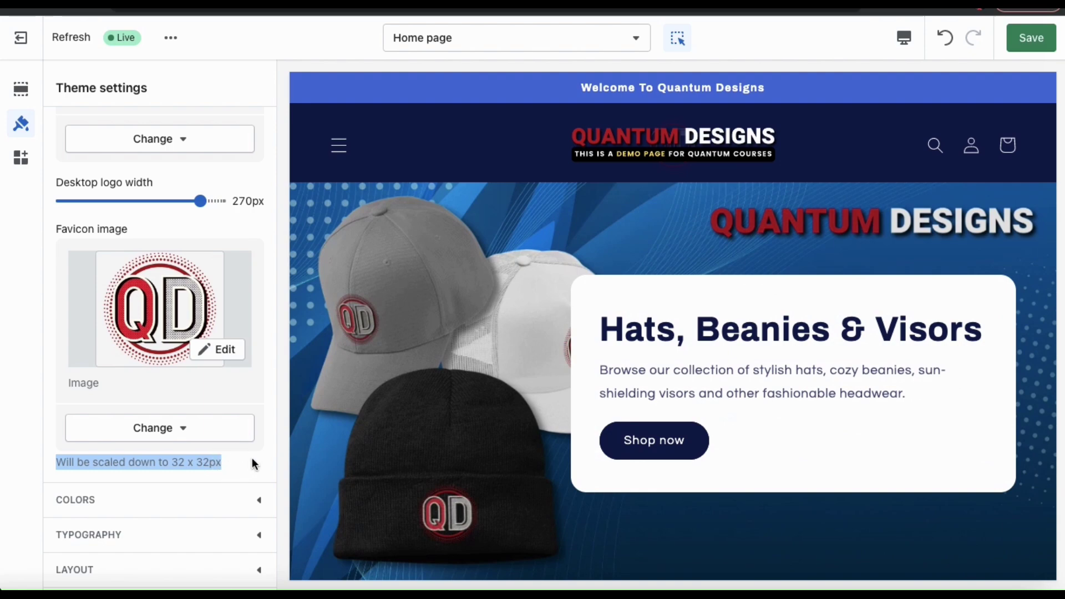
click(251, 458)
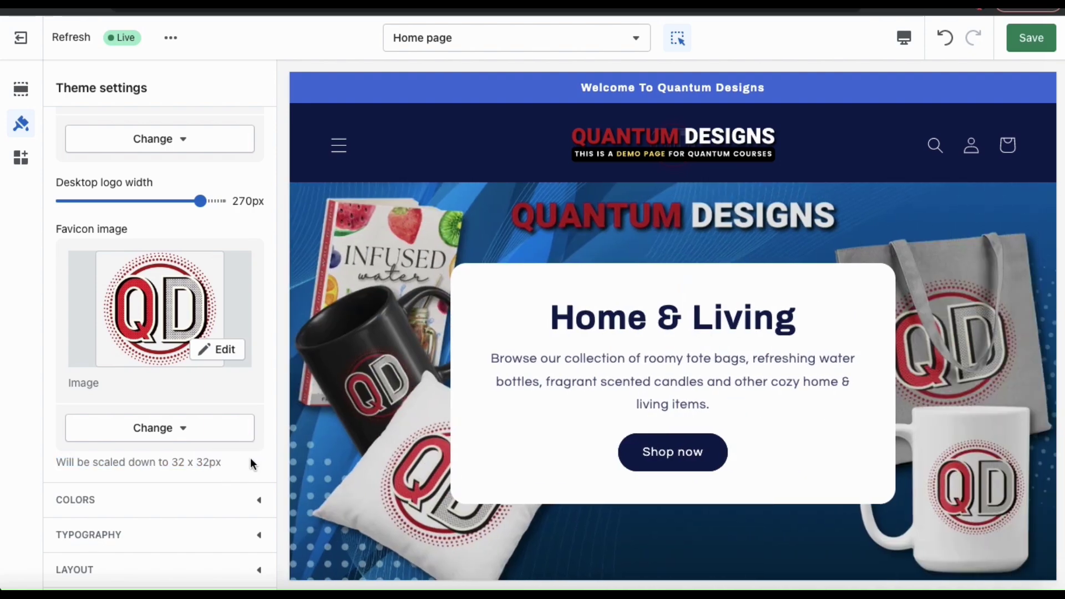
scroll(250, 459, down, 5)
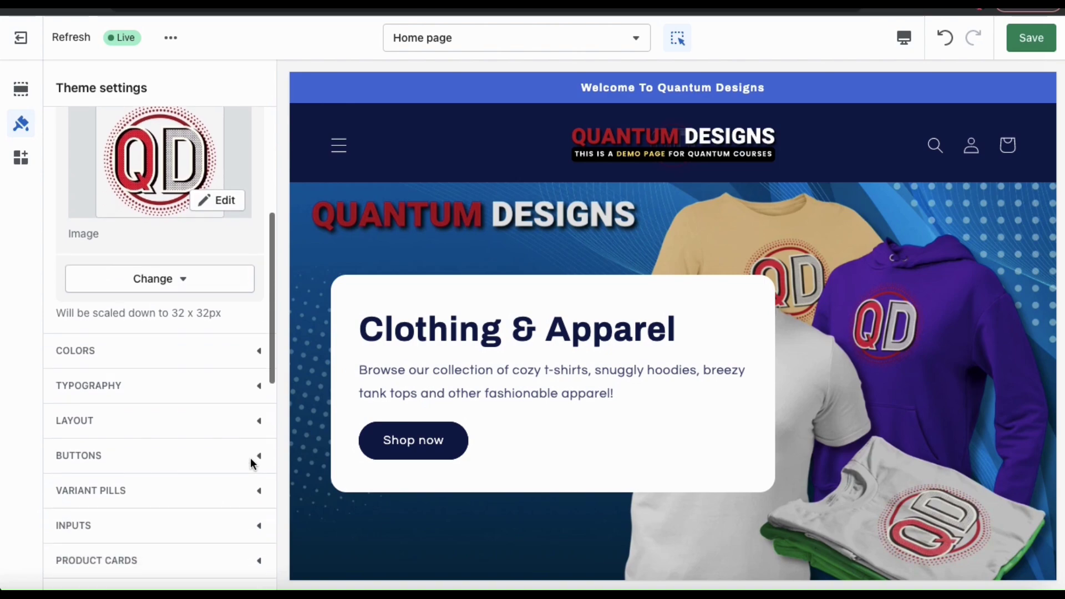
scroll(251, 463, down, 3)
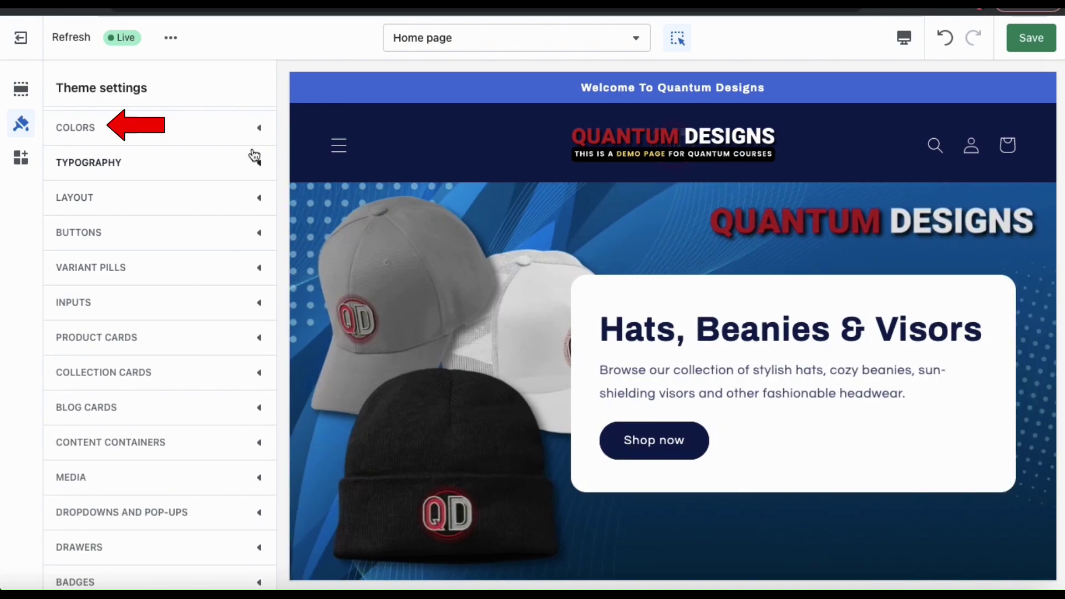
Review the Colors palette, then show Typography: Archivo Bold headings, Questrial body, 110% scale.
click(256, 137)
scroll(250, 183, up, 3)
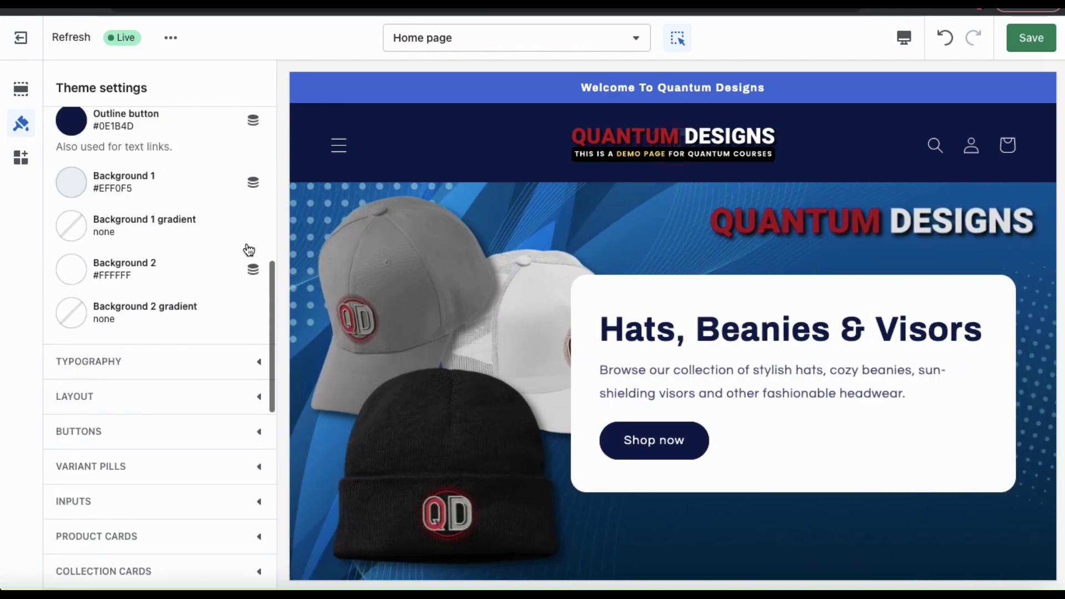
scroll(249, 249, up, 7)
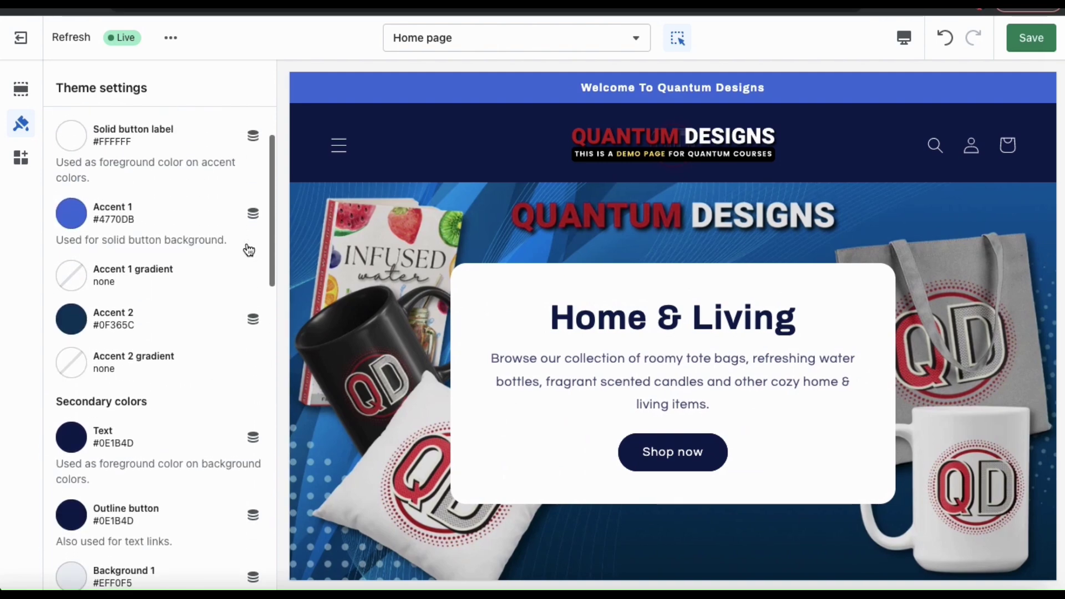
scroll(249, 249, down, 2)
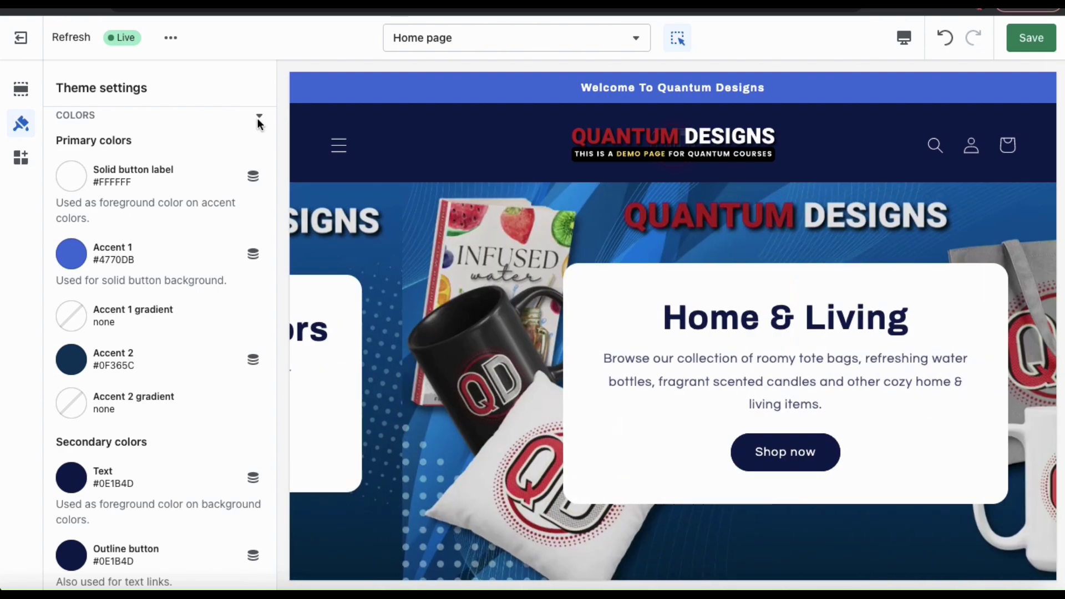
click(258, 120)
click(261, 153)
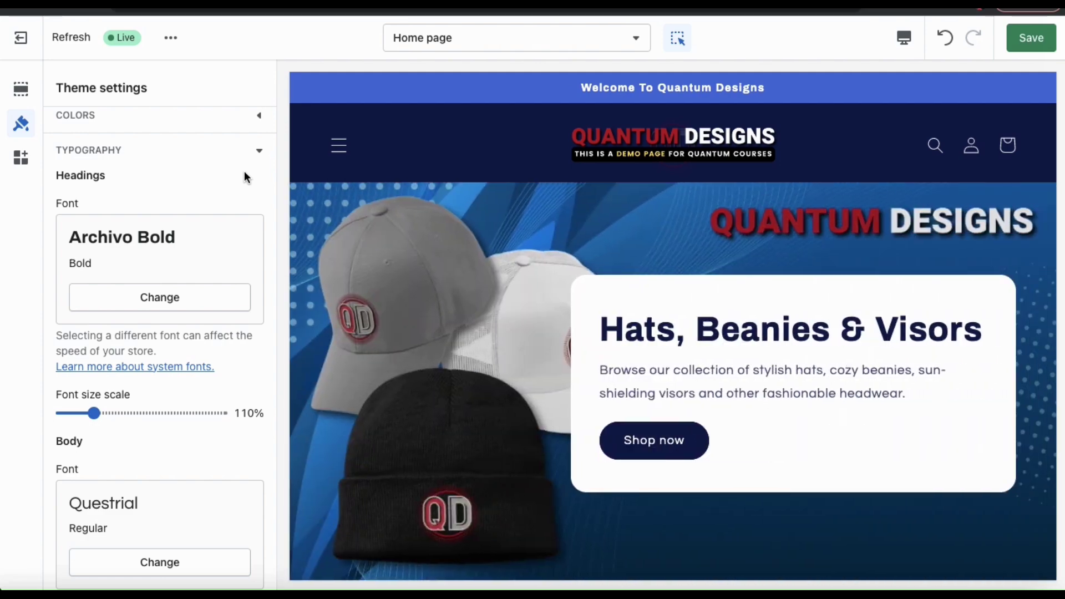
Preview Asap and Bitter as heading fonts, then cancel to keep Archivo Bold.
scroll(244, 173, down, 1)
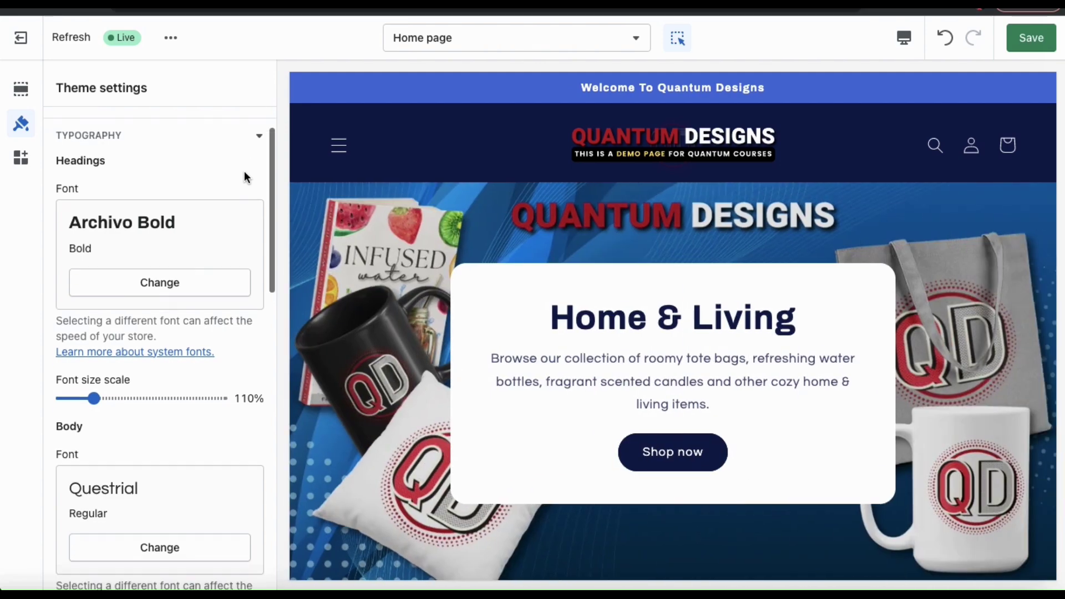
scroll(244, 175, down, 1)
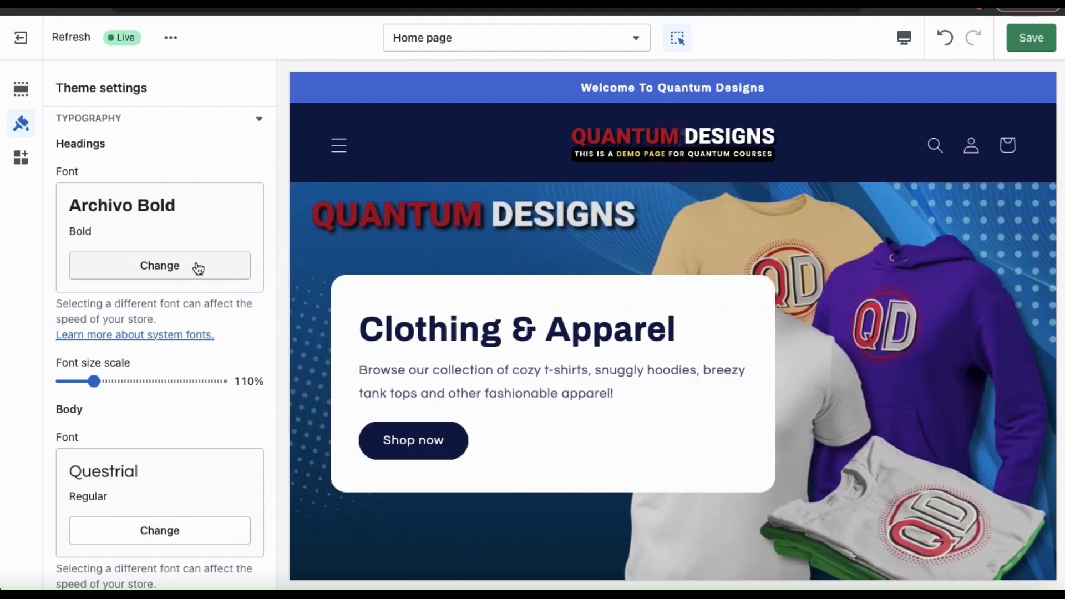
click(197, 267)
scroll(215, 319, down, 5)
scroll(216, 311, down, 3)
click(160, 218)
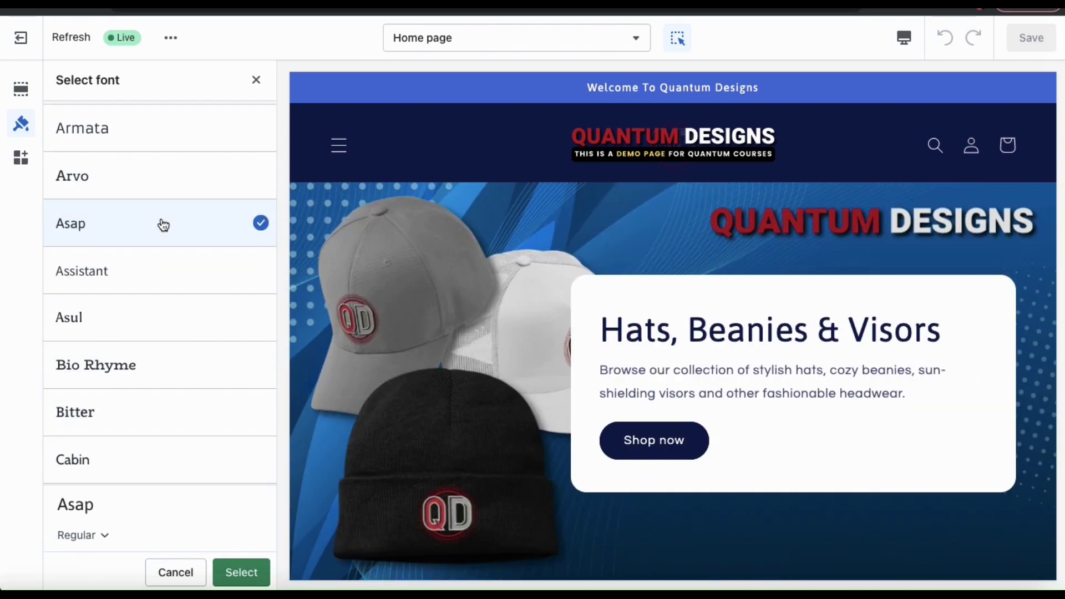
click(154, 421)
key(Escape)
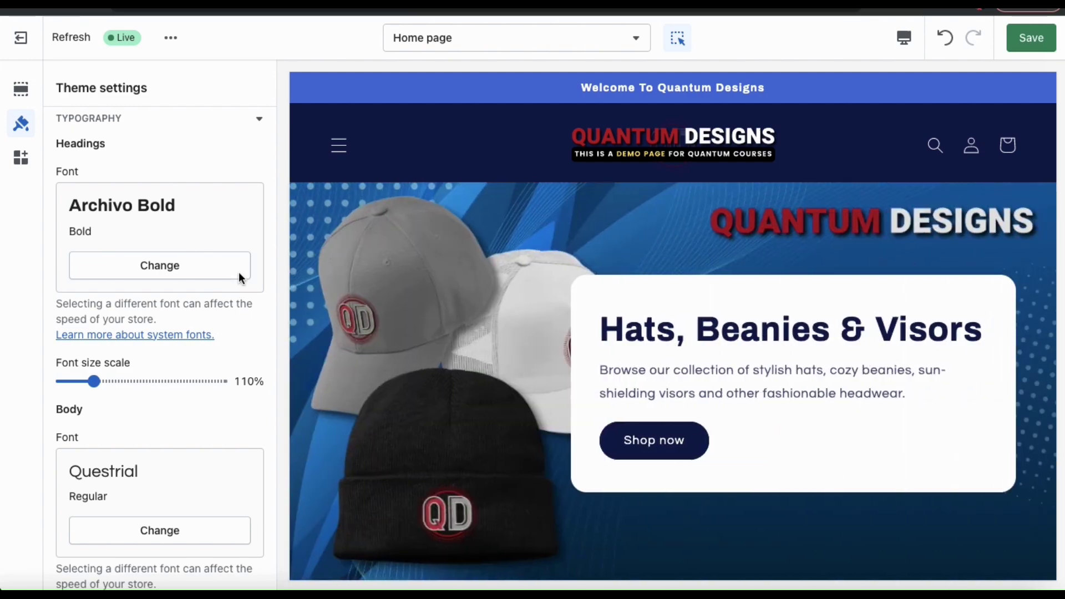
Browse the Layout, Buttons, Variant pills and Inputs sections, ending on Social media.
click(257, 120)
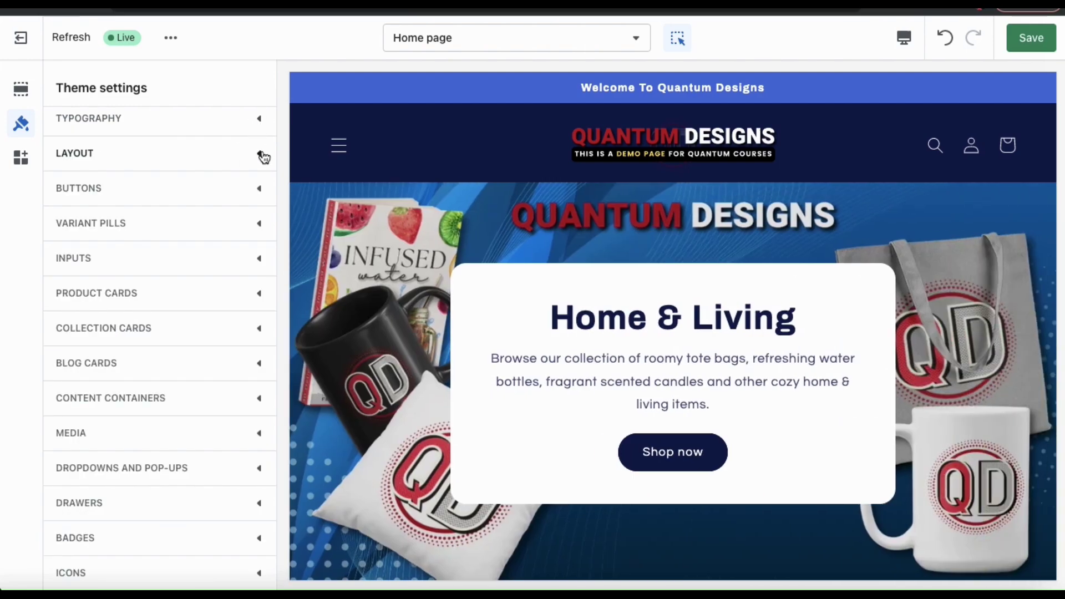
click(262, 155)
click(262, 155)
click(260, 190)
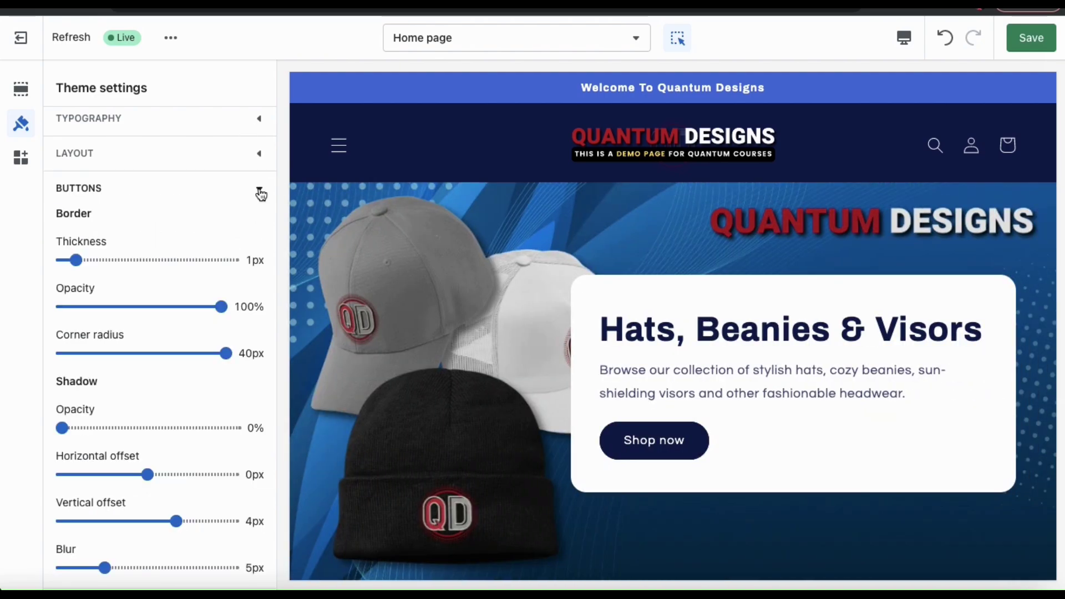
click(259, 191)
click(259, 224)
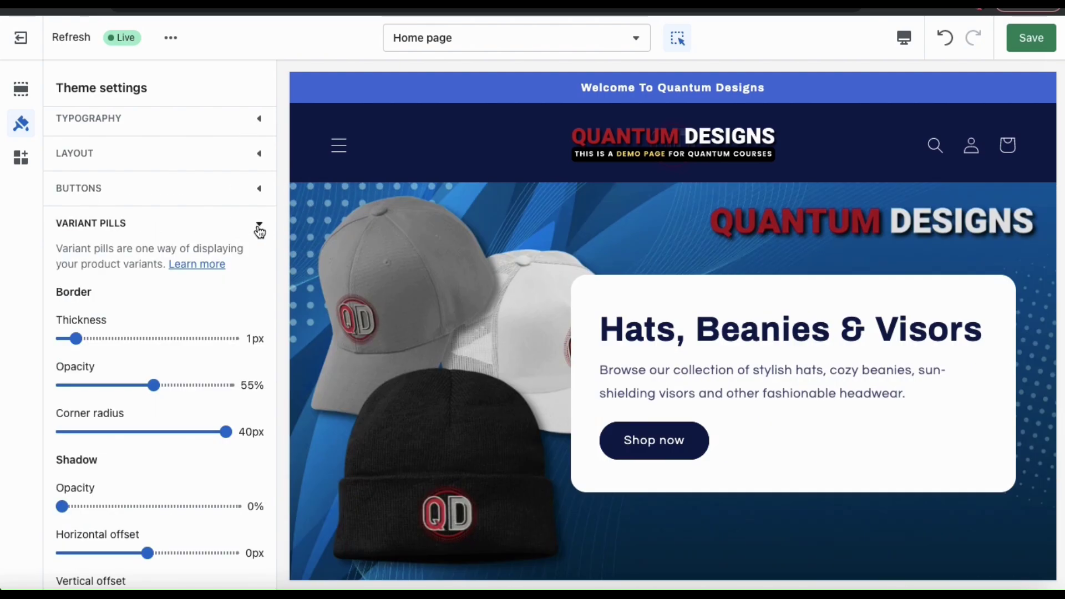
click(258, 225)
click(259, 255)
scroll(233, 151, down, 8)
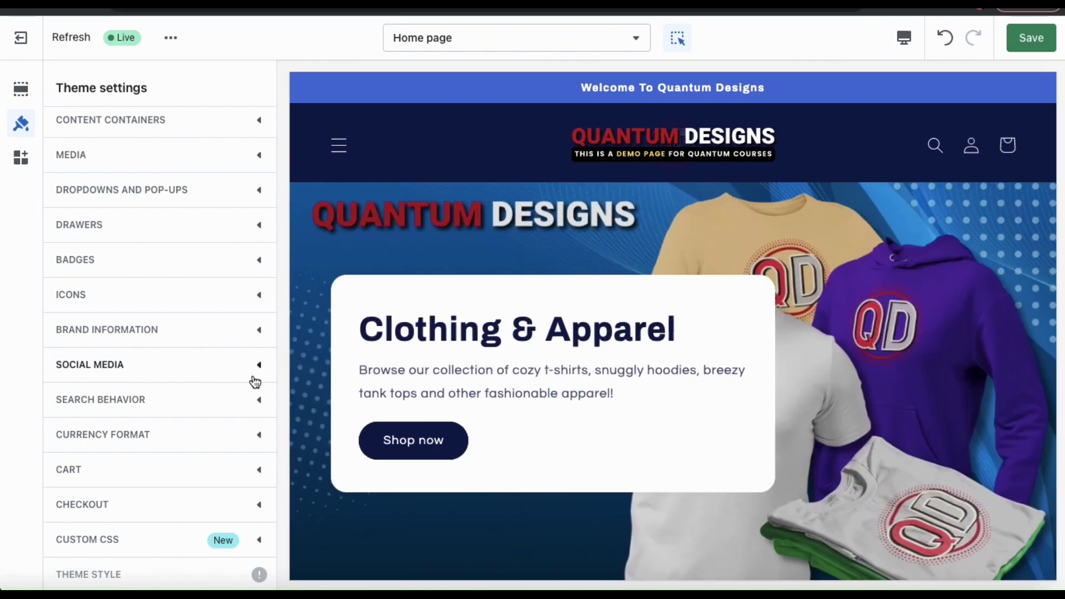
click(258, 366)
Paste the store's Facebook page URL into the Facebook field and save the theme.
scroll(240, 330, down, 4)
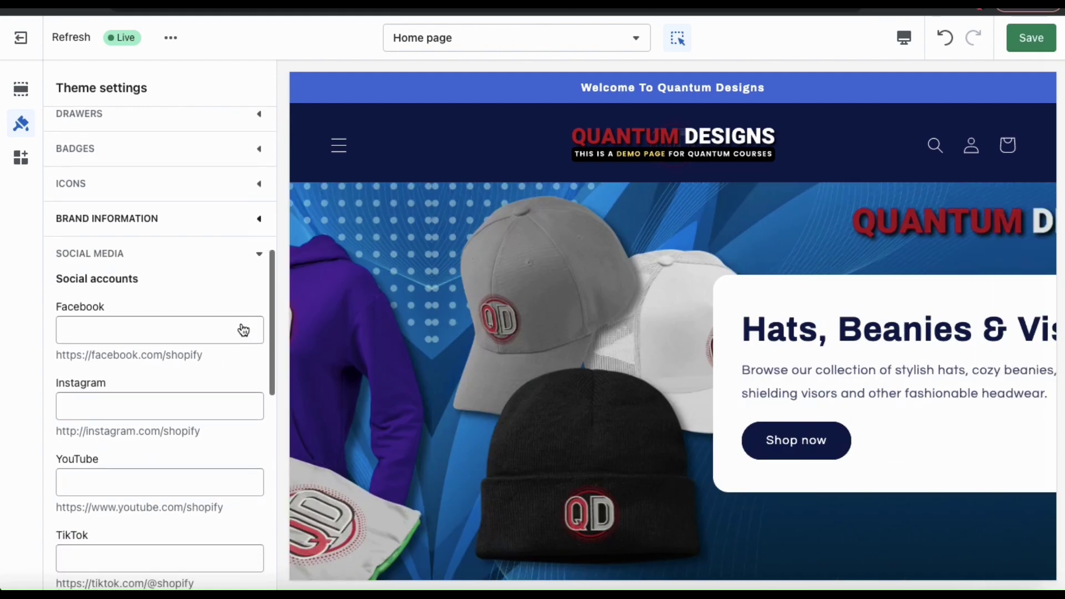
scroll(243, 330, down, 1)
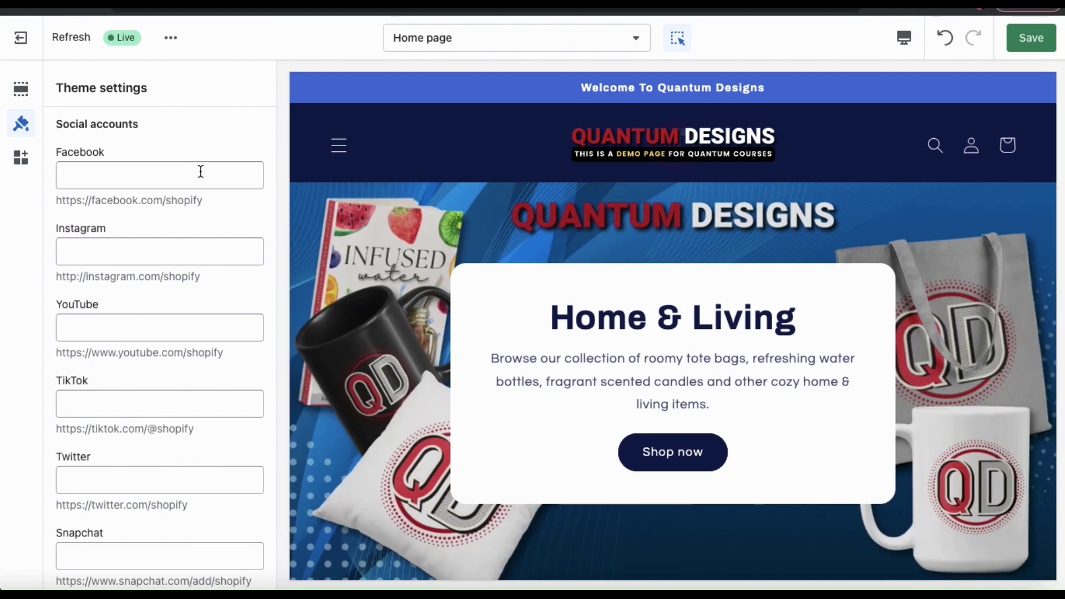
click(200, 171)
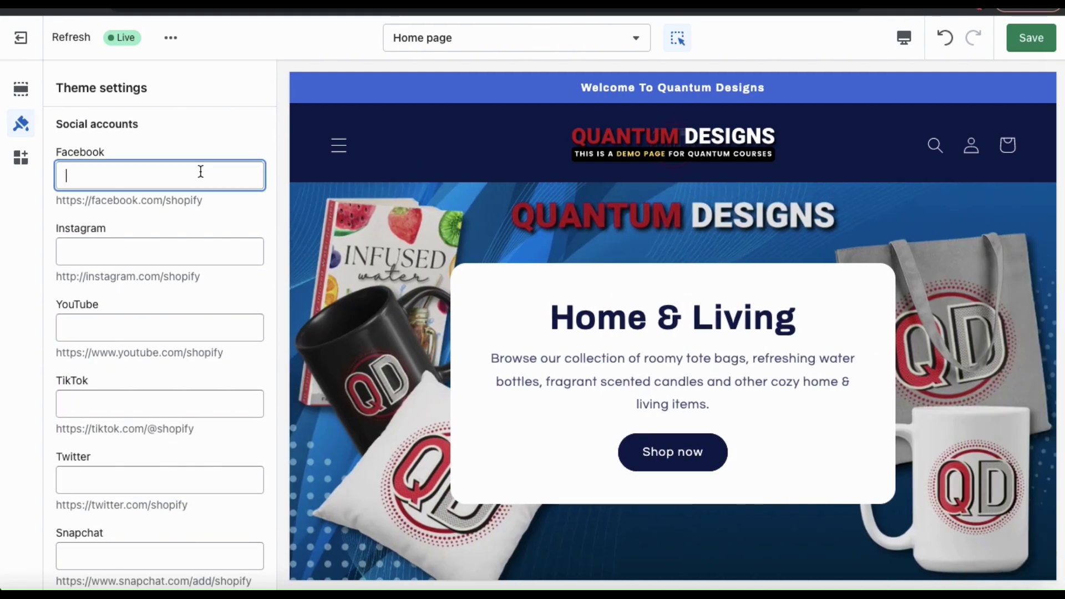
key(ctrl+v)
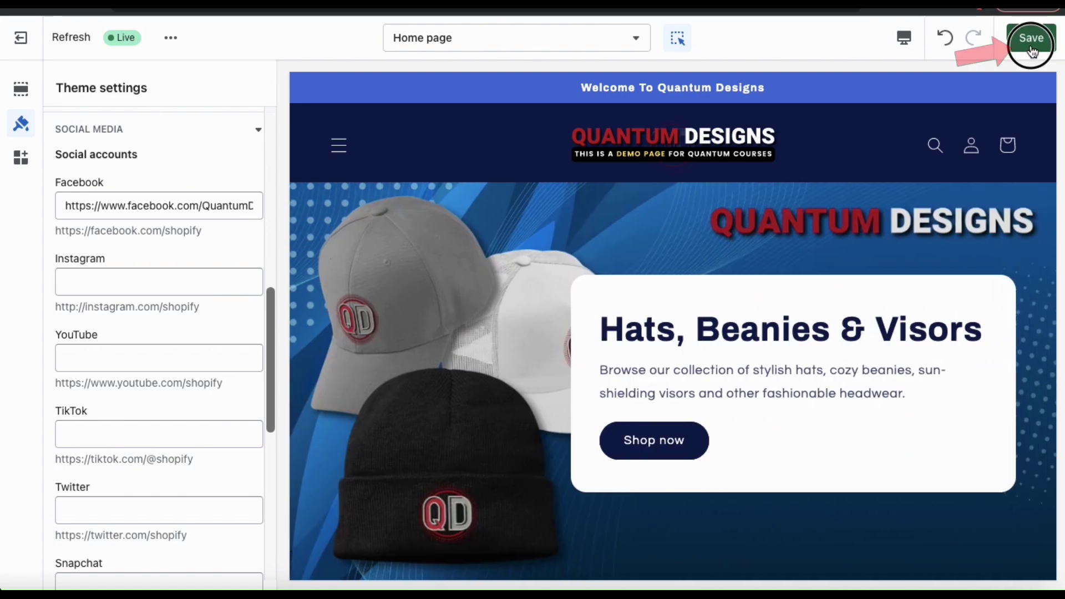
click(1031, 49)
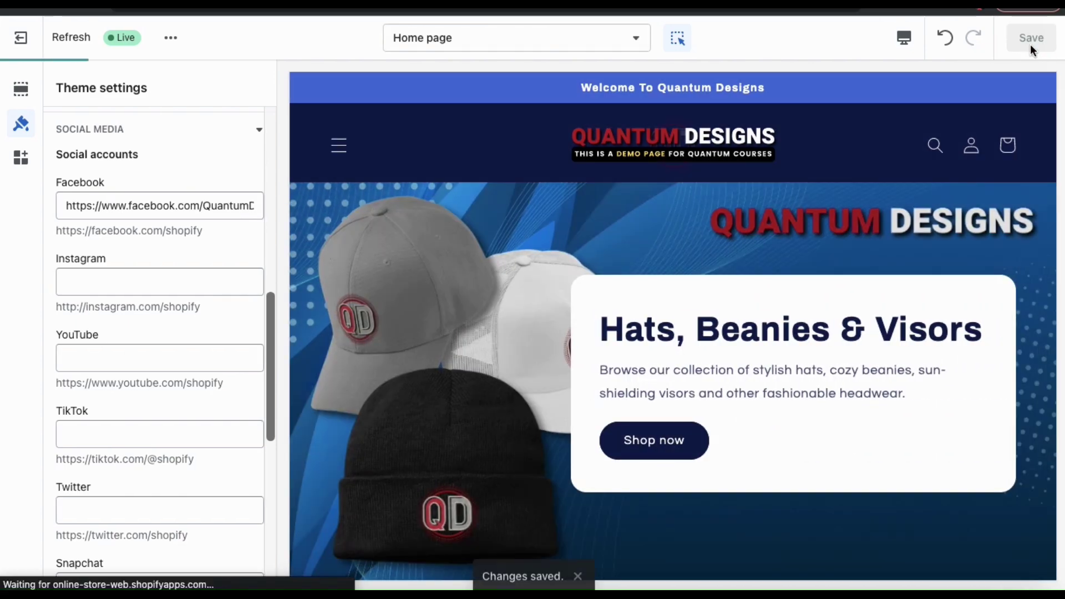
Scroll the preview to check the new Facebook icon in the footer.
scroll(957, 294, down, 15)
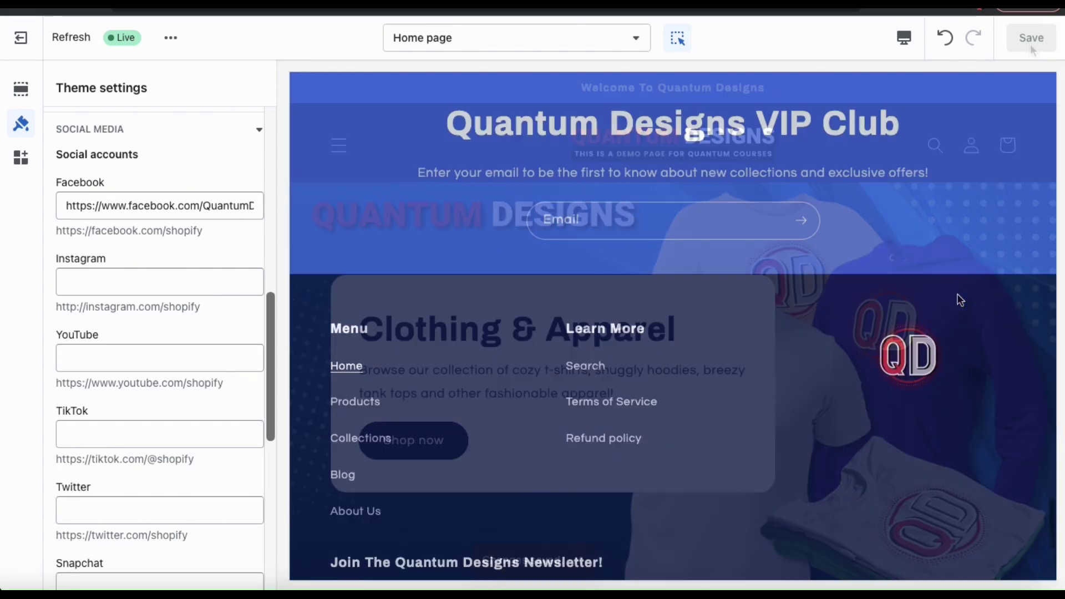
scroll(957, 294, up, 1)
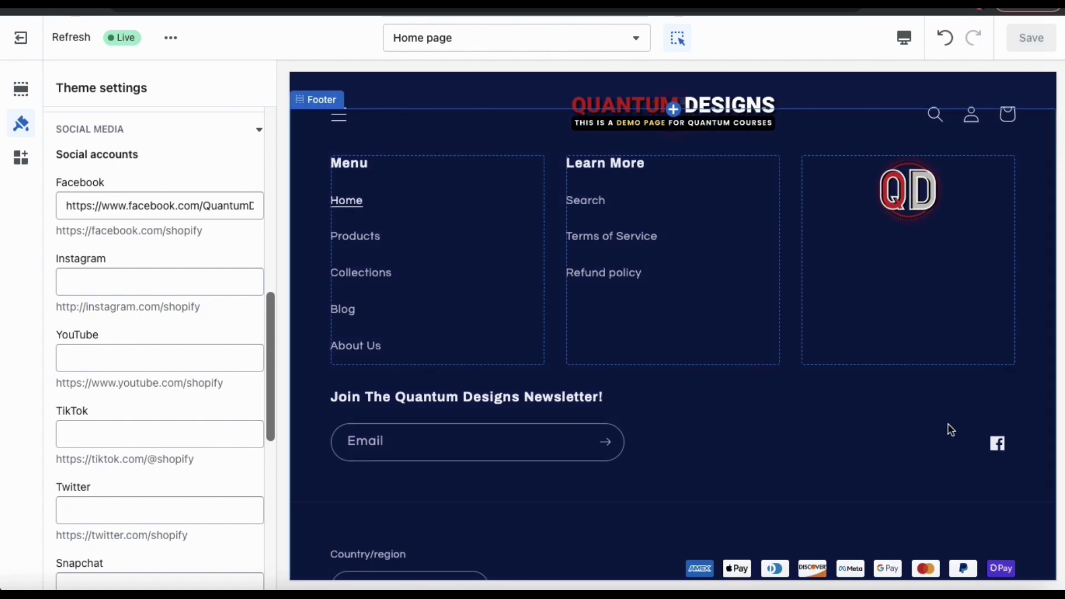
scroll(948, 427, up, 15)
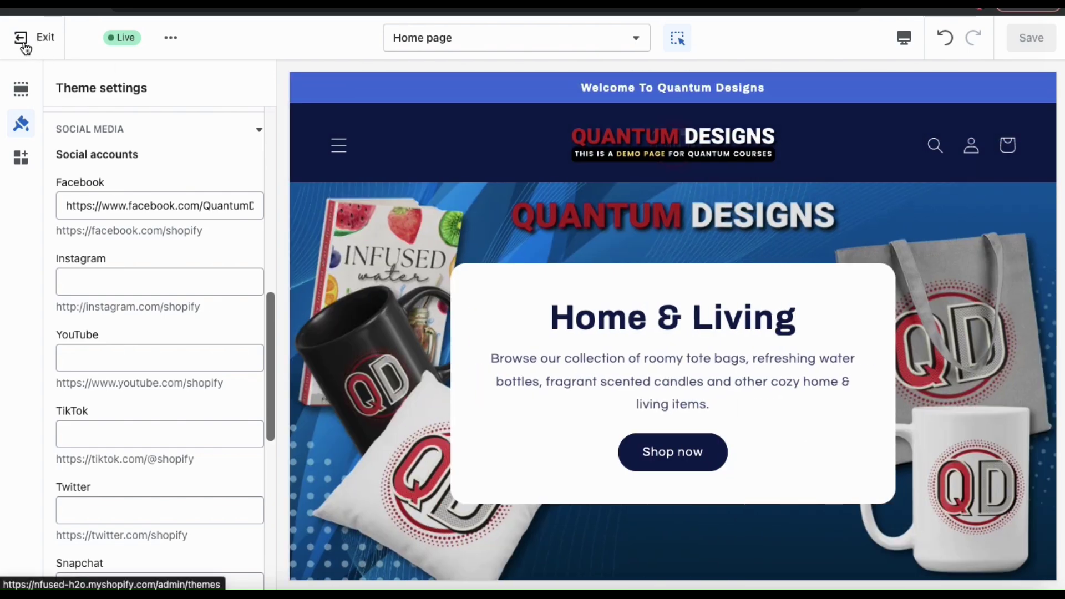
Exit the theme editor, view the live Quantum Designs storefront and scroll its home page.
click(24, 42)
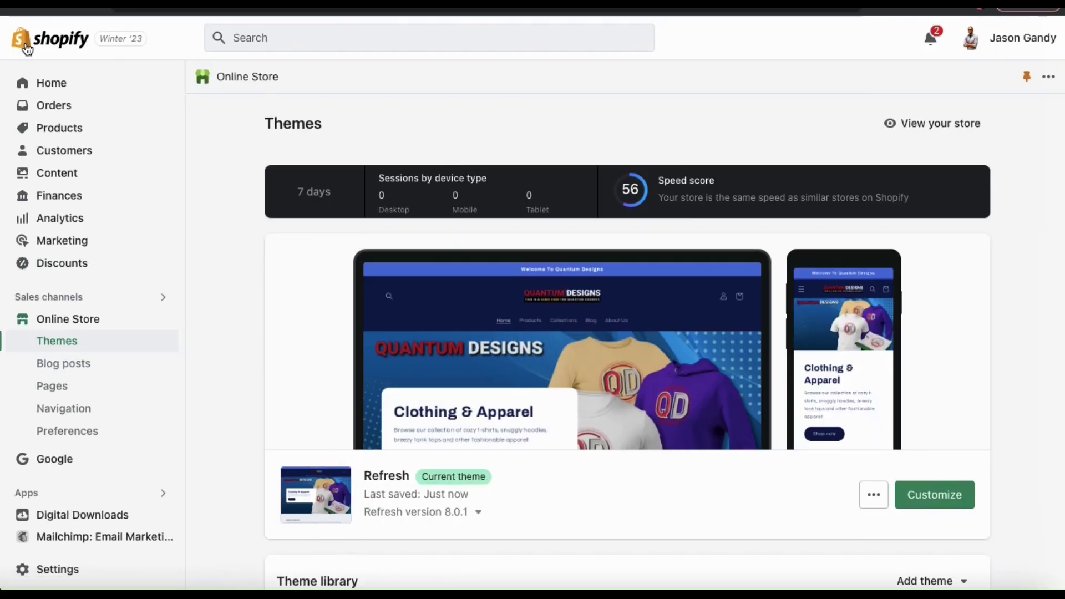
click(923, 127)
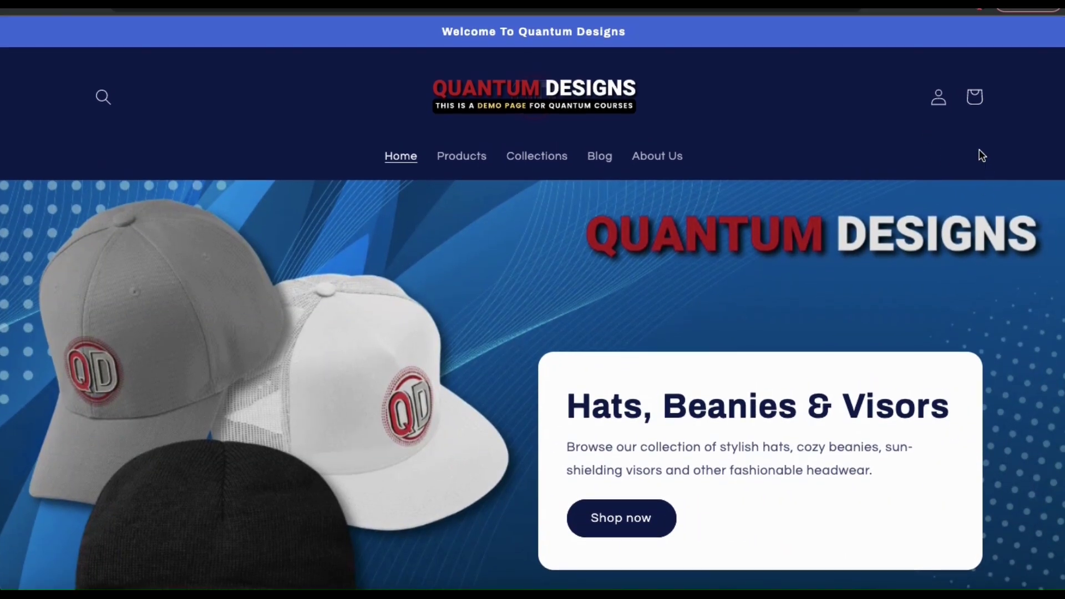
scroll(981, 156, down, 10)
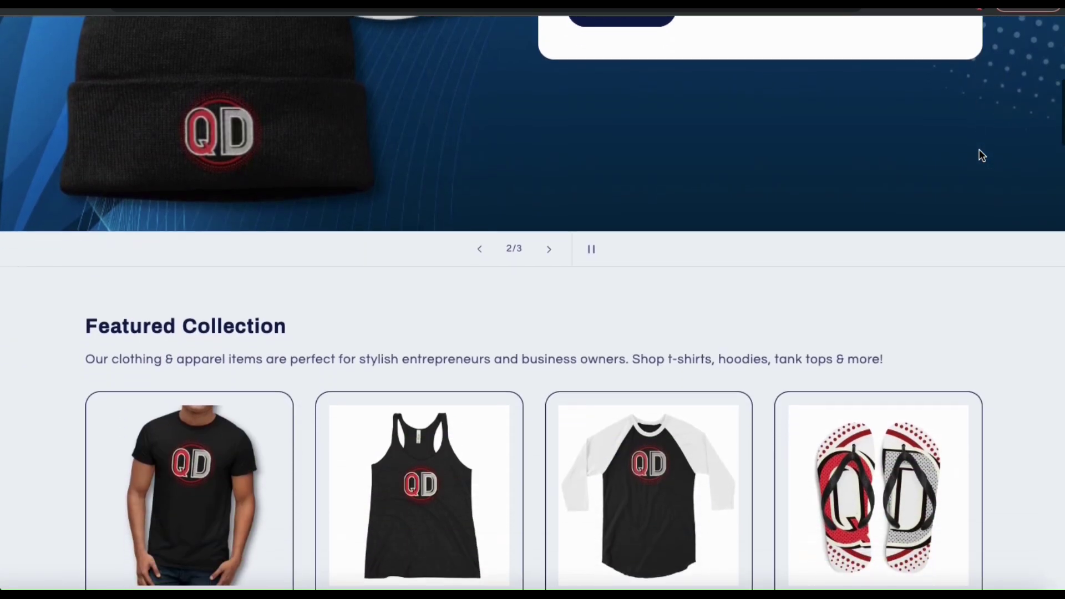
scroll(980, 156, down, 3)
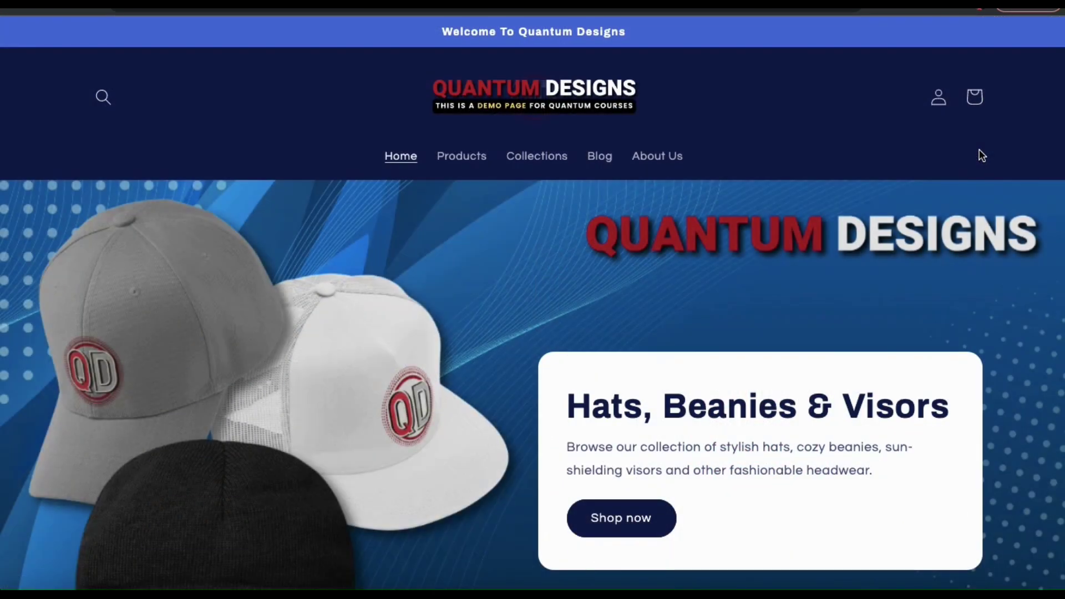